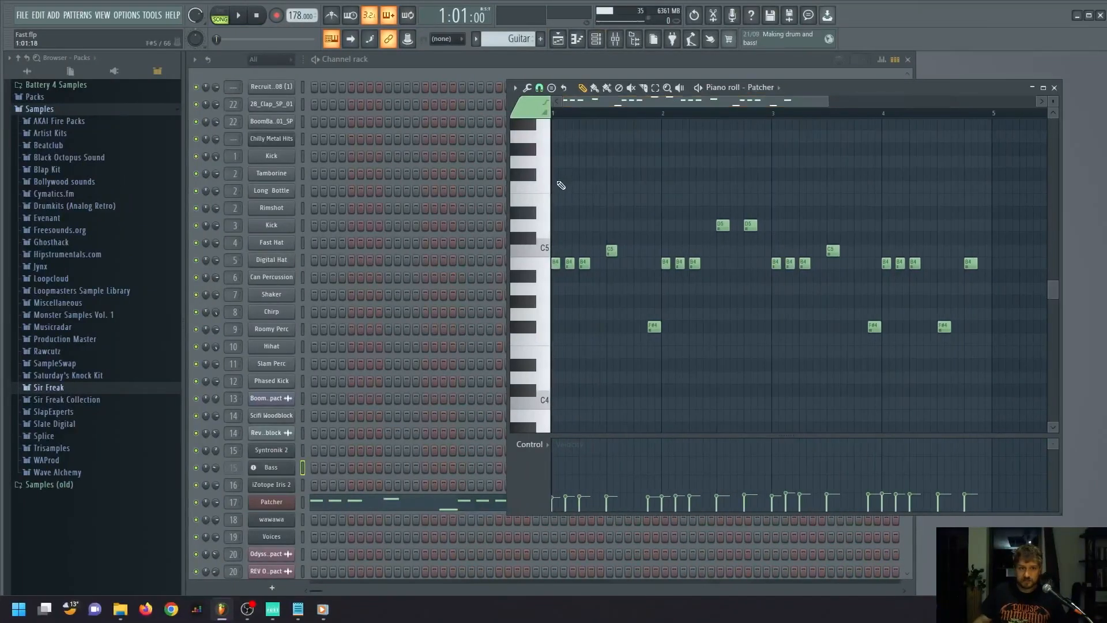
# Open the Patcher guitar channel, examine its Kontakt instrument and effect chain, and close the plugin windows
pyautogui.scroll(-3, 275, 422)
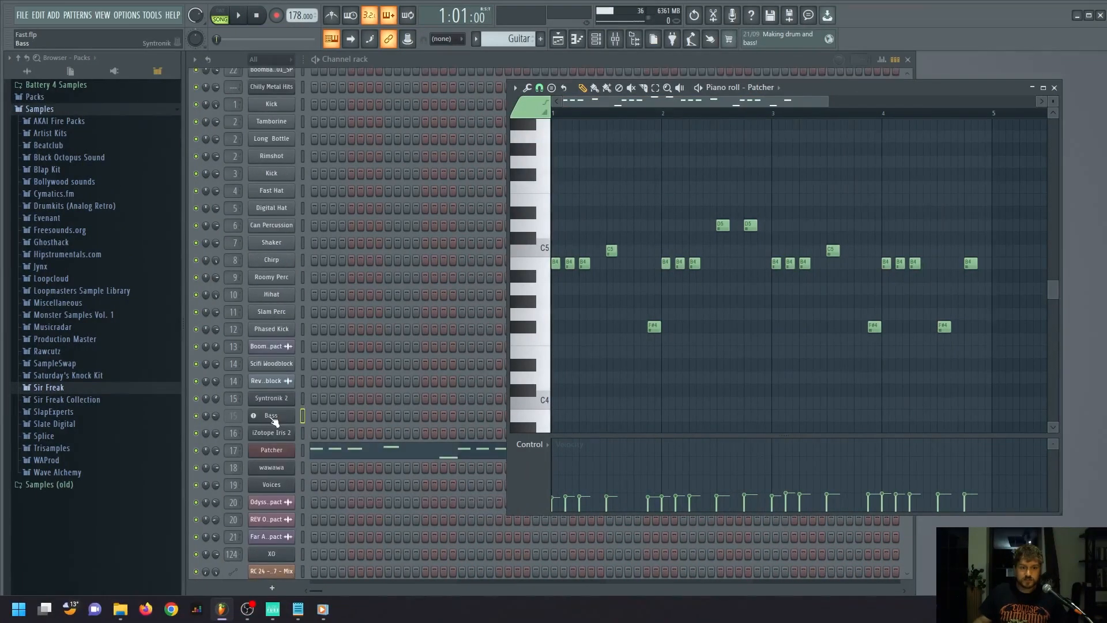
pyautogui.click(283, 453)
pyautogui.doubleClick(511, 306)
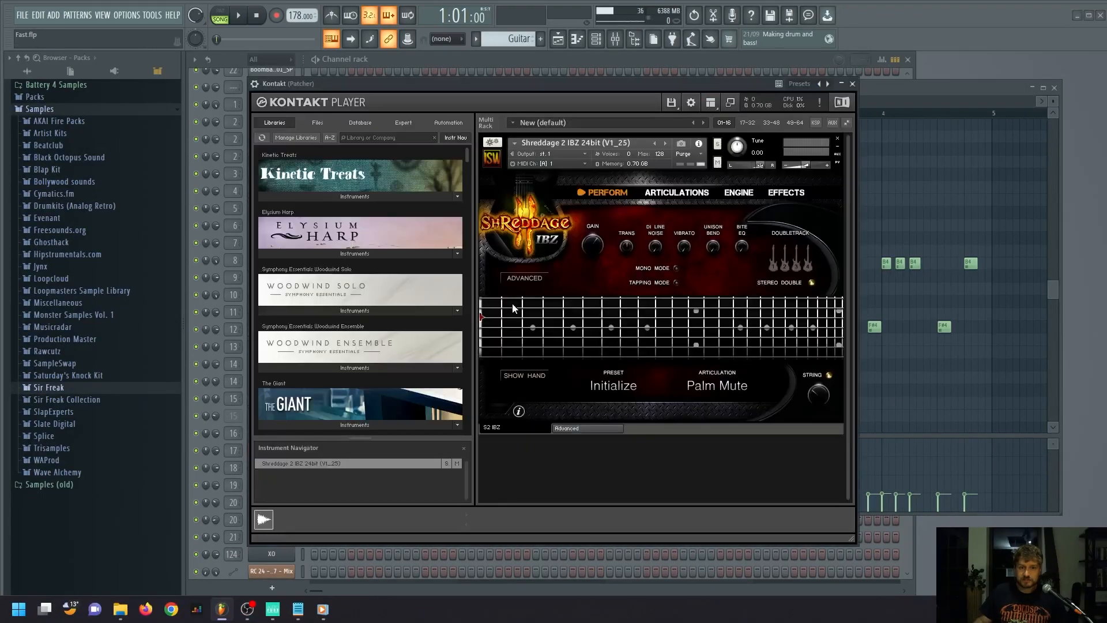
pyautogui.click(852, 84)
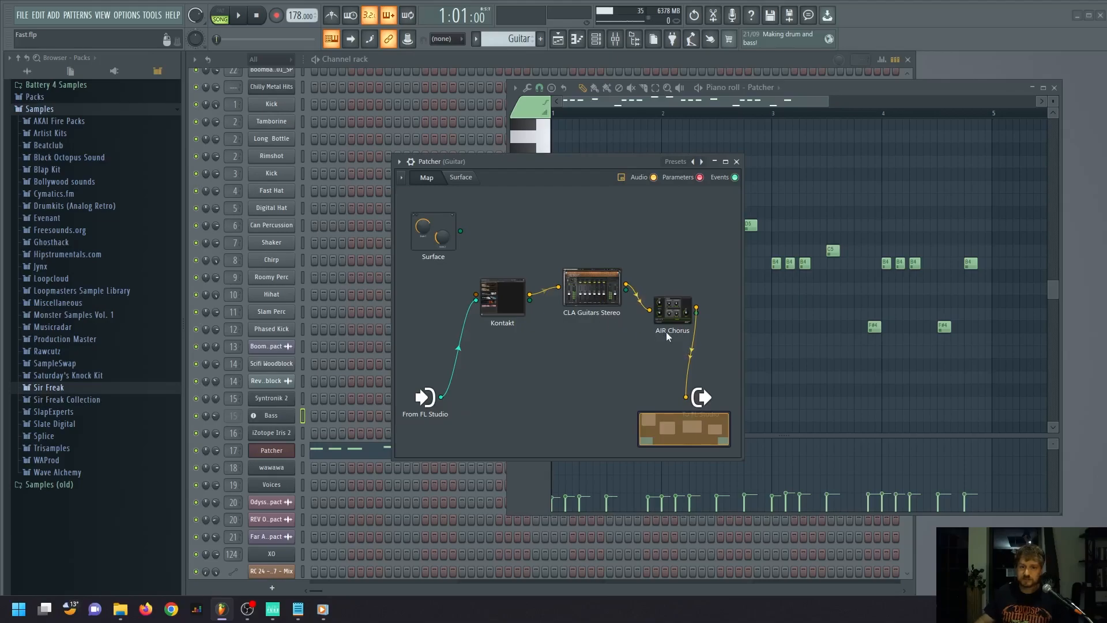
pyautogui.click(736, 162)
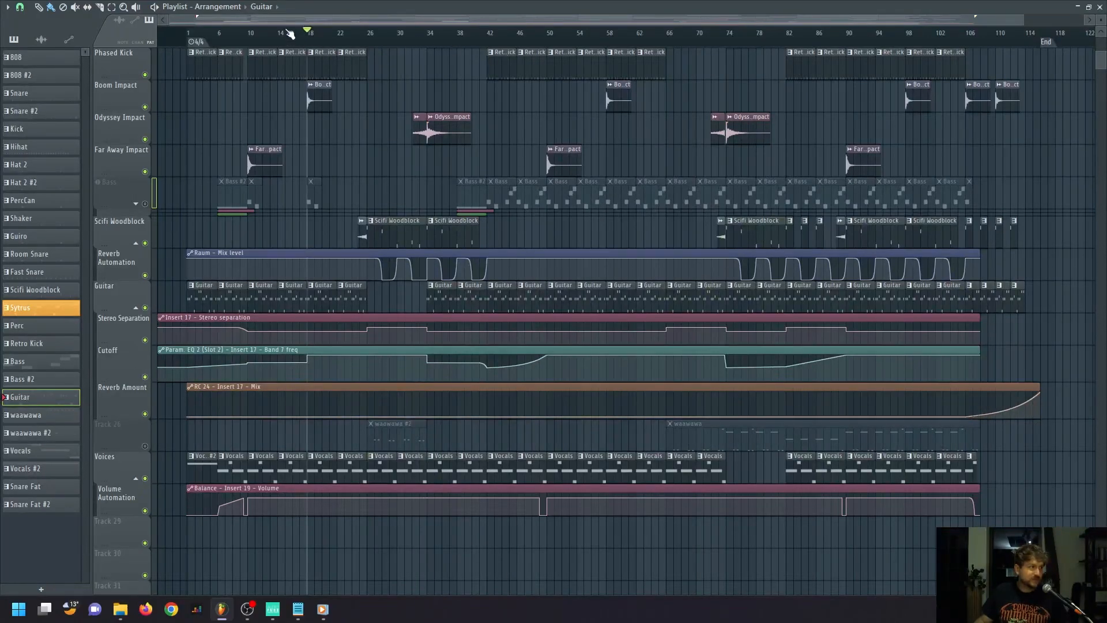
# Solo the Kick track in the playlist, play it back, and view the Kick pattern's notes
pyautogui.scroll(4, 383, 139)
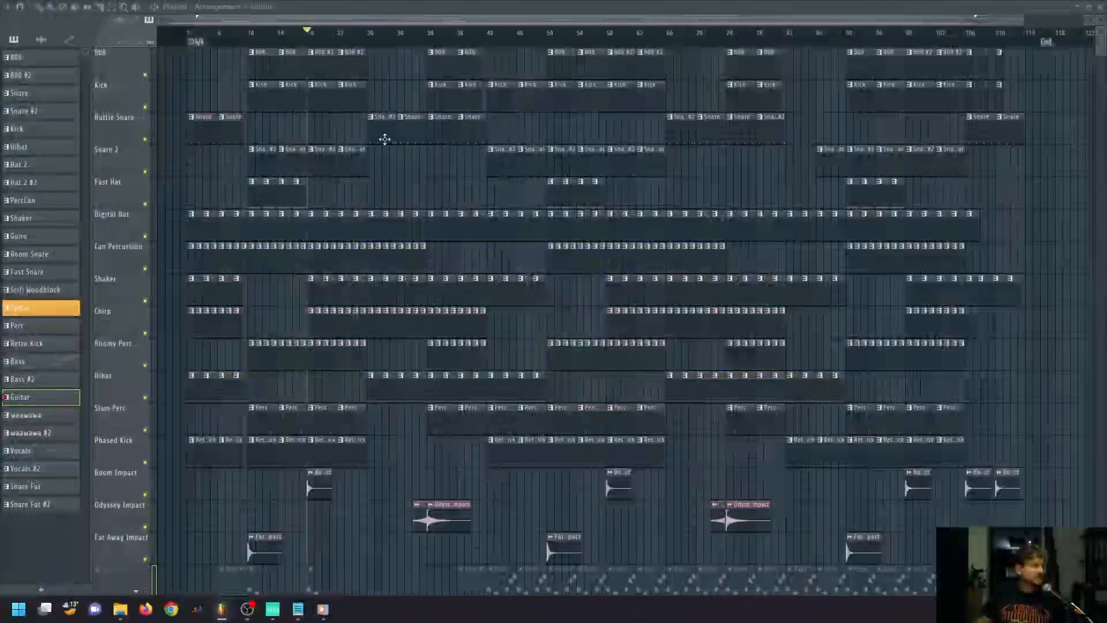
pyautogui.keyDown('ctrl'); pyautogui.click(144, 107); pyautogui.keyUp('ctrl')
pyautogui.press('space')
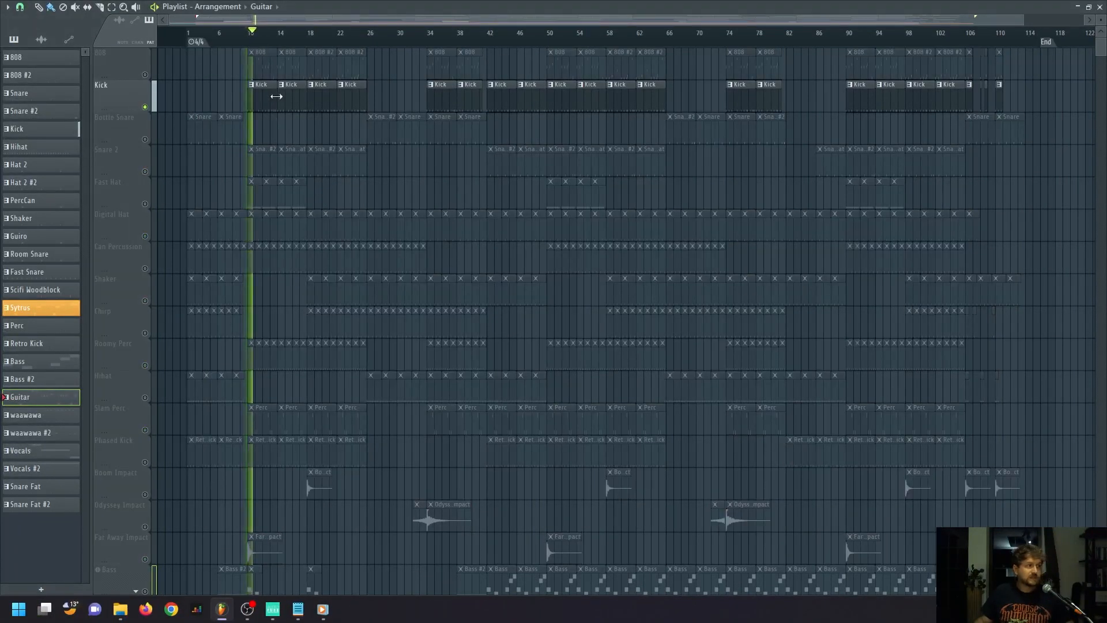
pyautogui.click(265, 94)
pyautogui.press('F5')
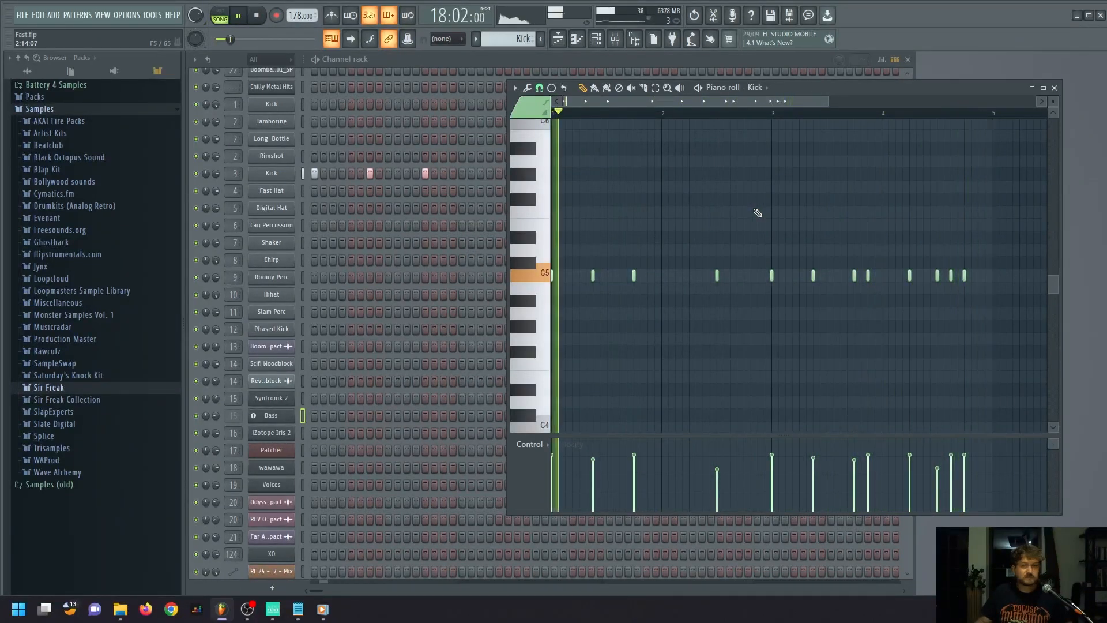
pyautogui.press('space')
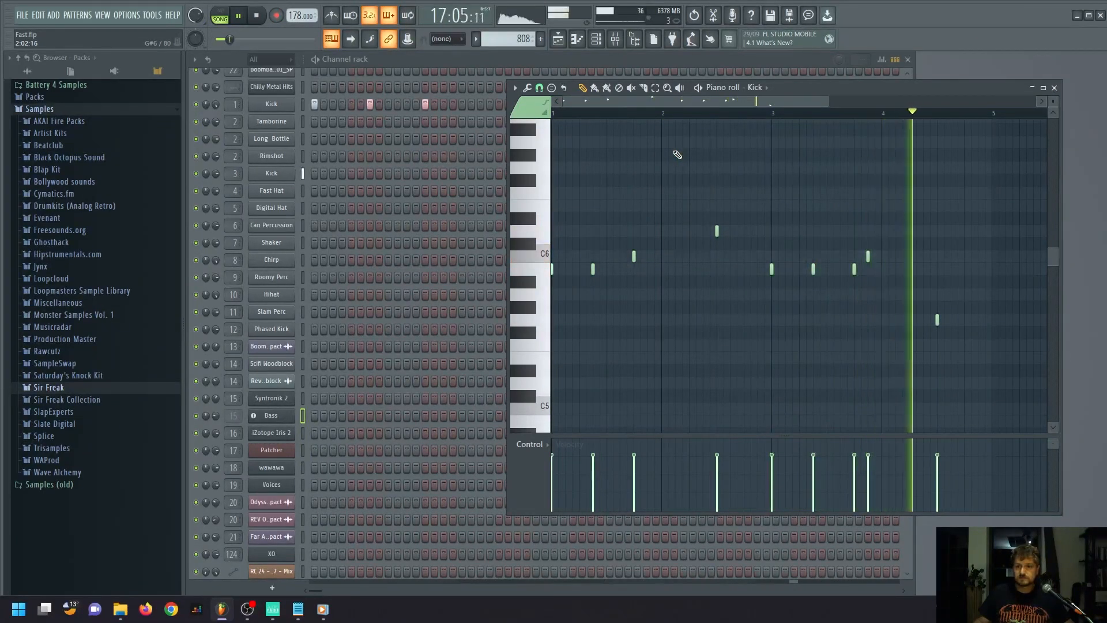
# Stop the 808 pattern's playback, select the 808 #2 clip, and play the 808 and kick from bar 18
pyautogui.press('space')
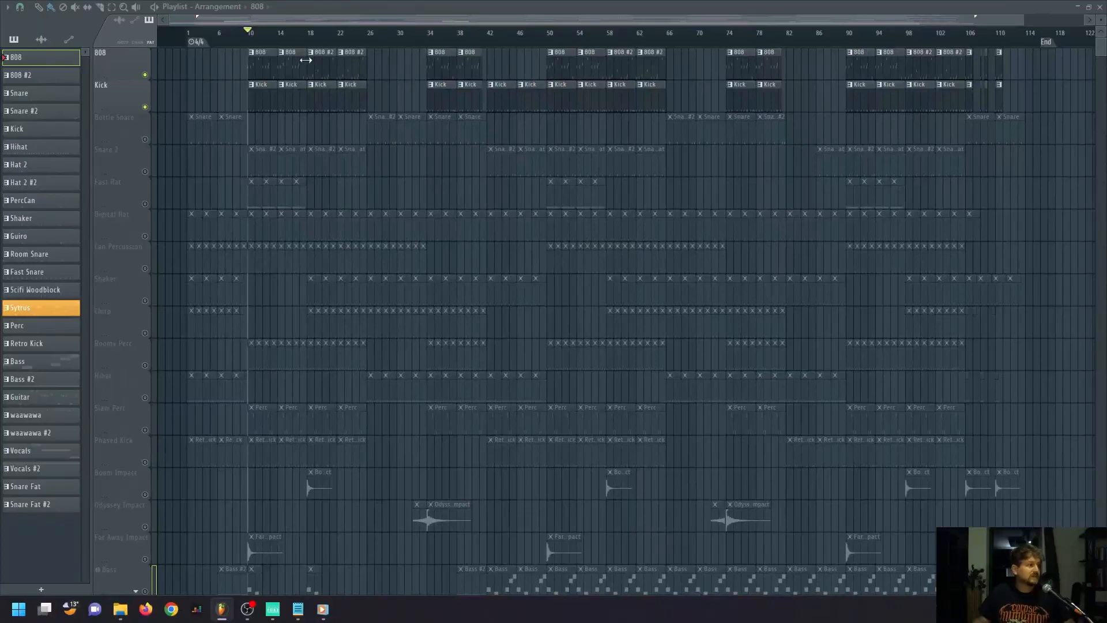
pyautogui.click(319, 64)
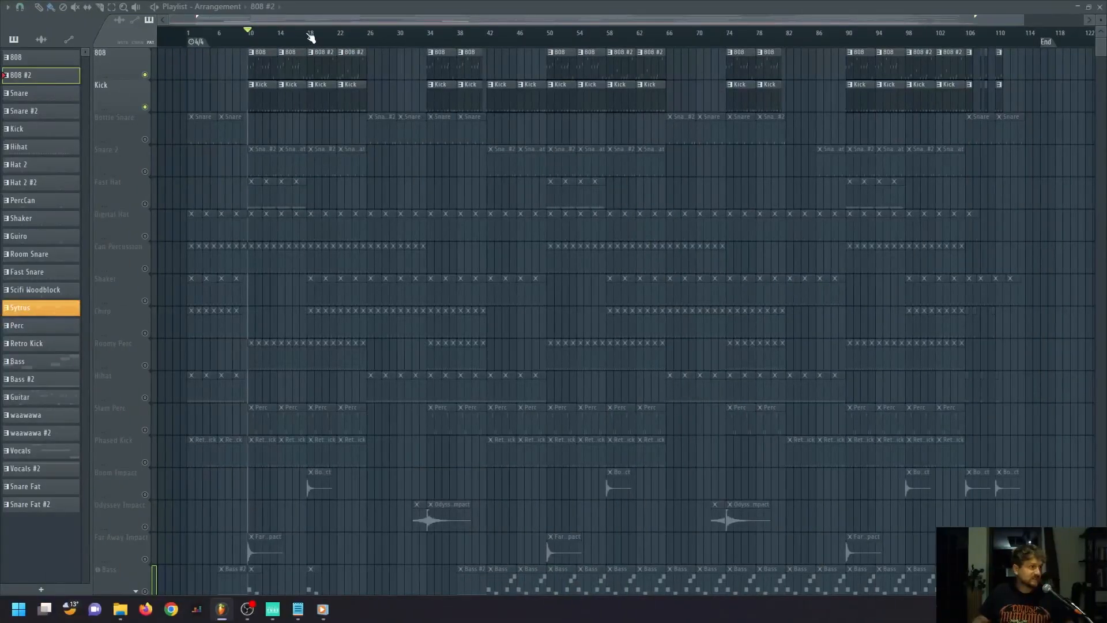
pyautogui.click(310, 37)
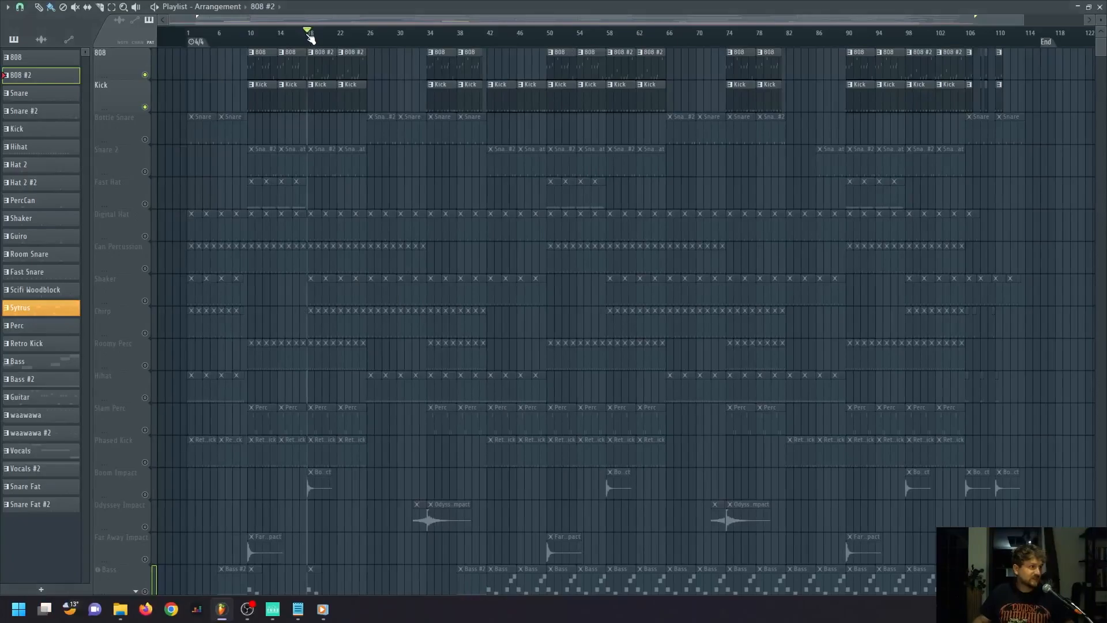
pyautogui.press('space')
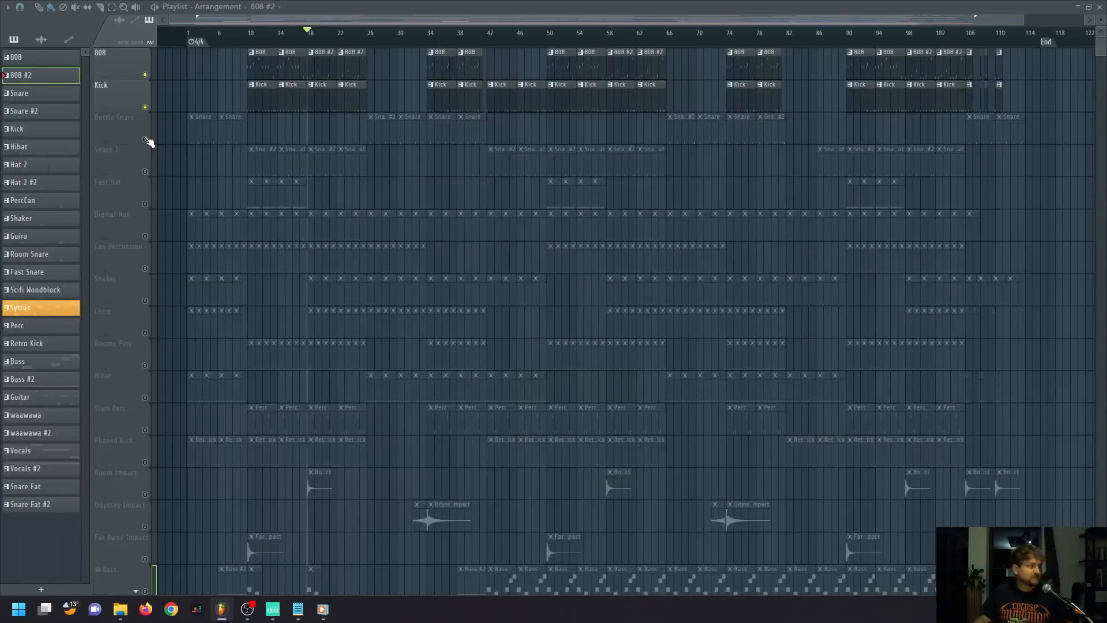
# Unmute the Bottle Snare track and inspect its Long Bottle and Rimshot samples
pyautogui.click(145, 140)
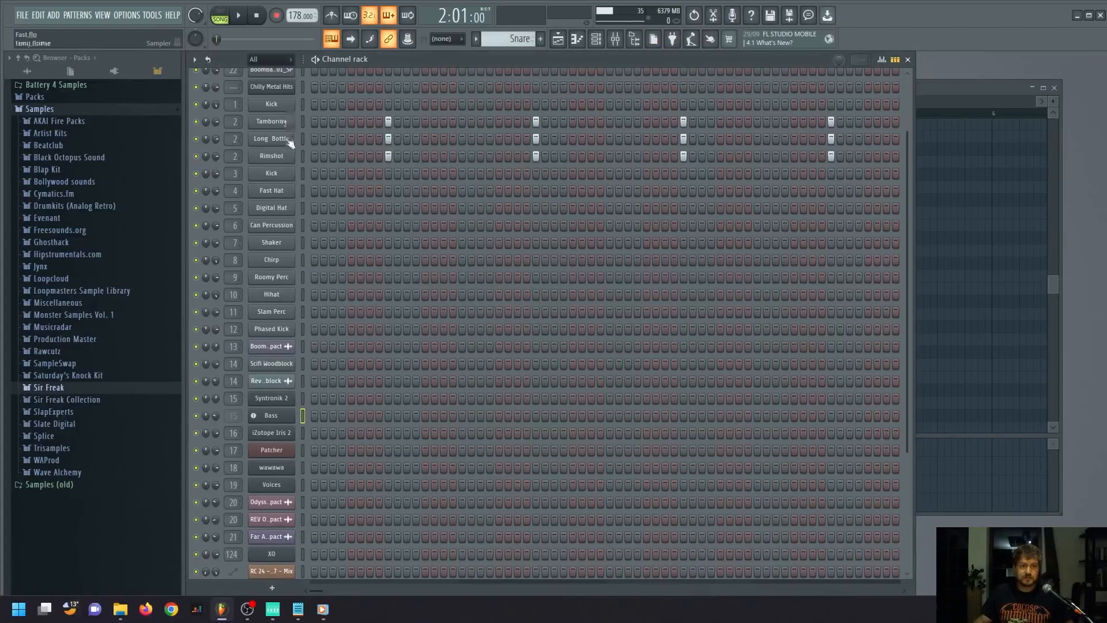
pyautogui.click(287, 146)
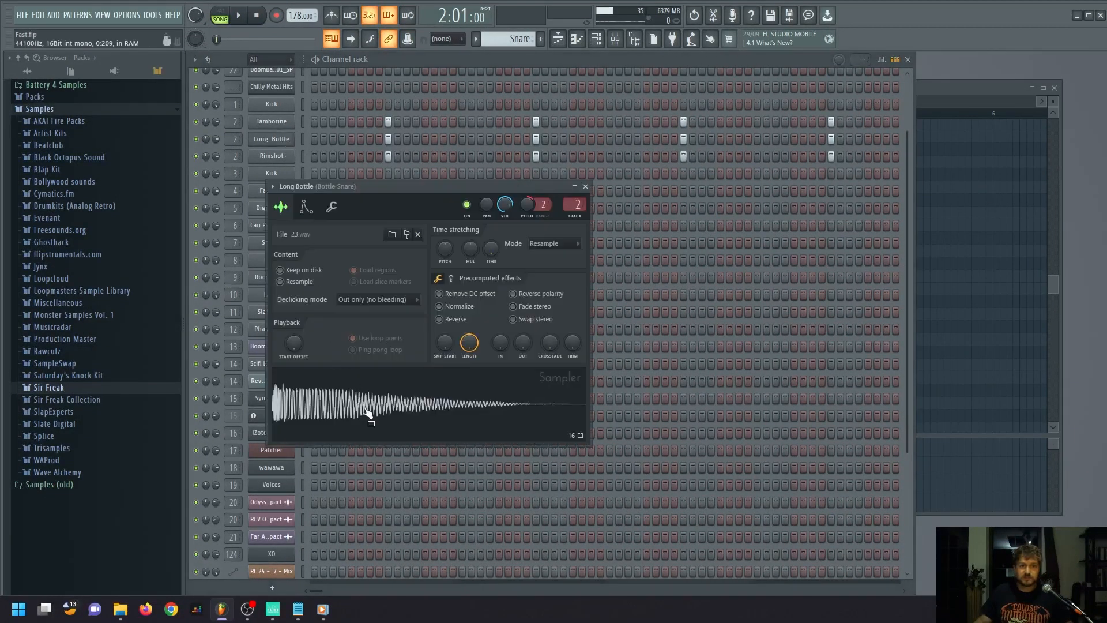
pyautogui.click(366, 410)
pyautogui.click(278, 160)
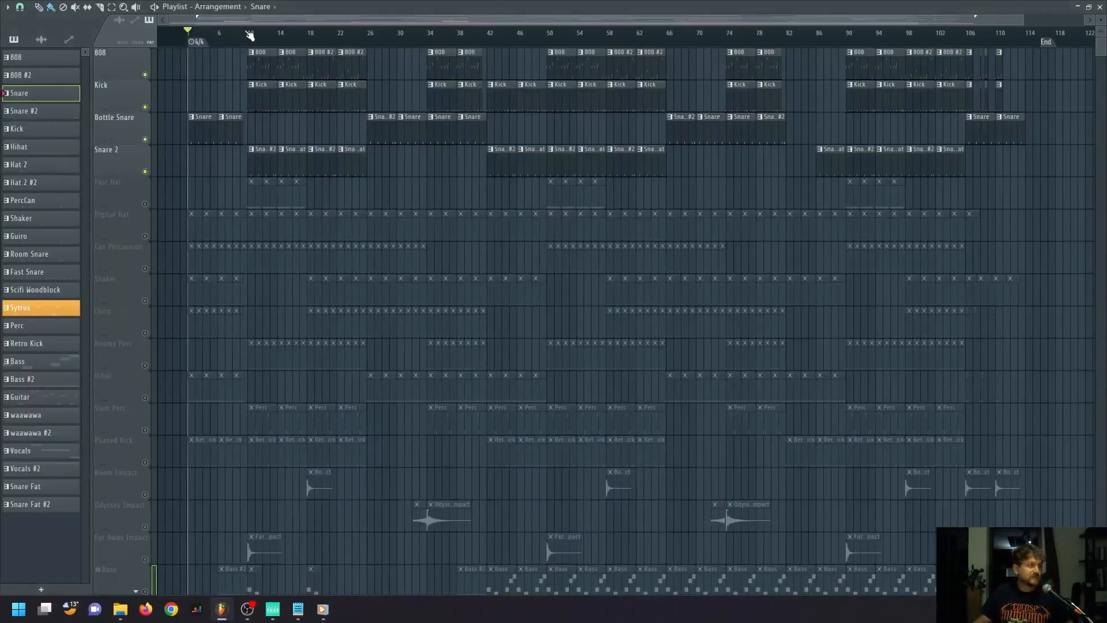
# Inspect the BoomBap Sashimi snare sample layered in Snare 2, and play the drums from bar 10
pyautogui.click(251, 34)
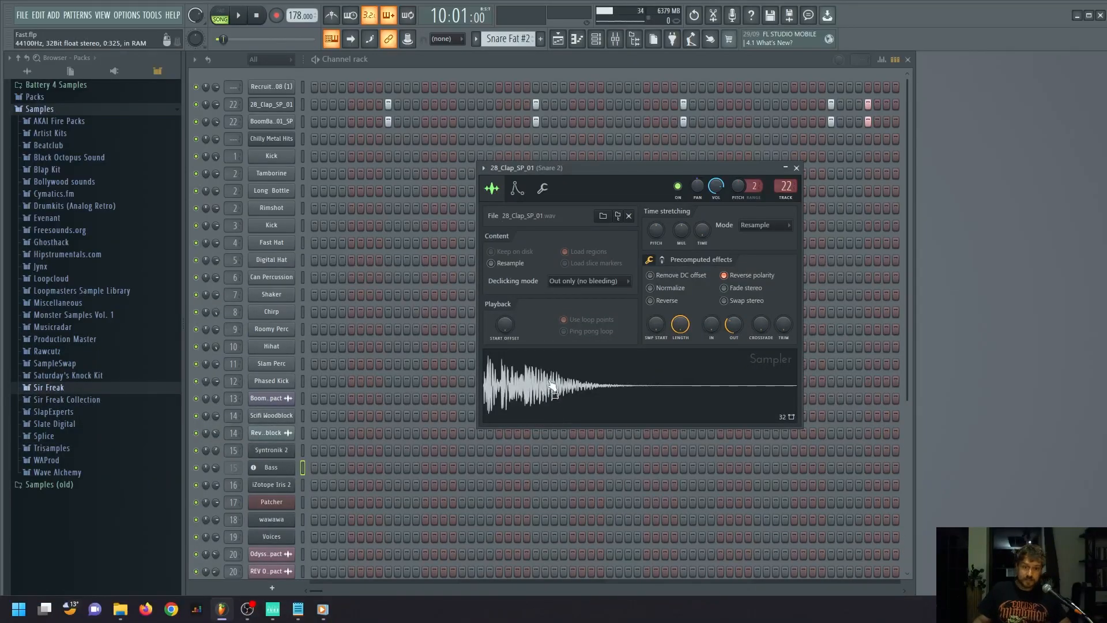
pyautogui.click(270, 124)
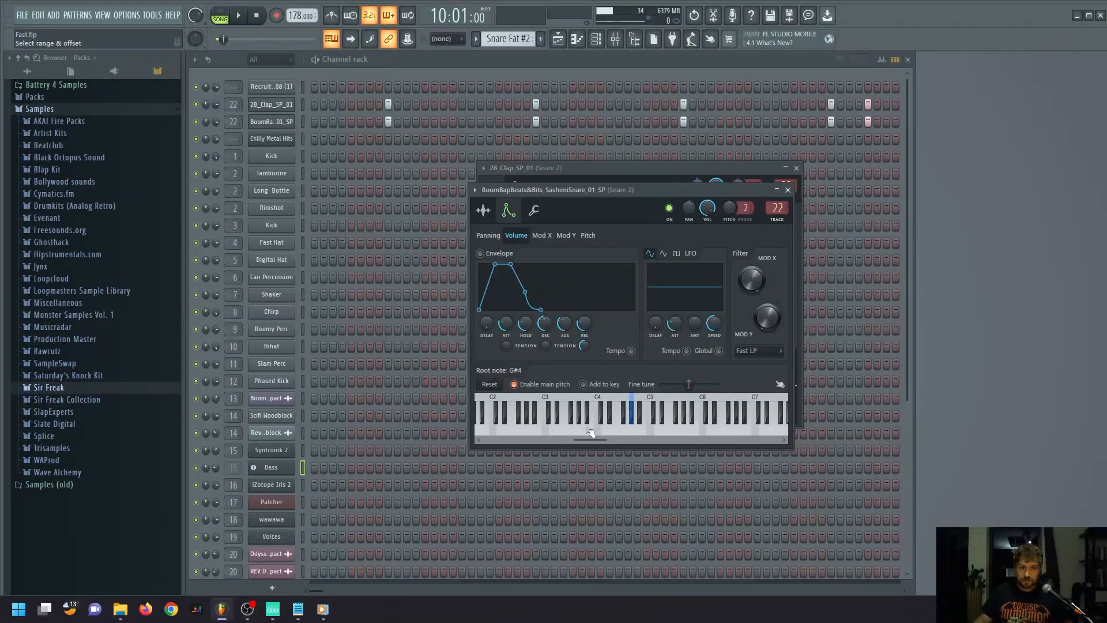
pyautogui.click(483, 210)
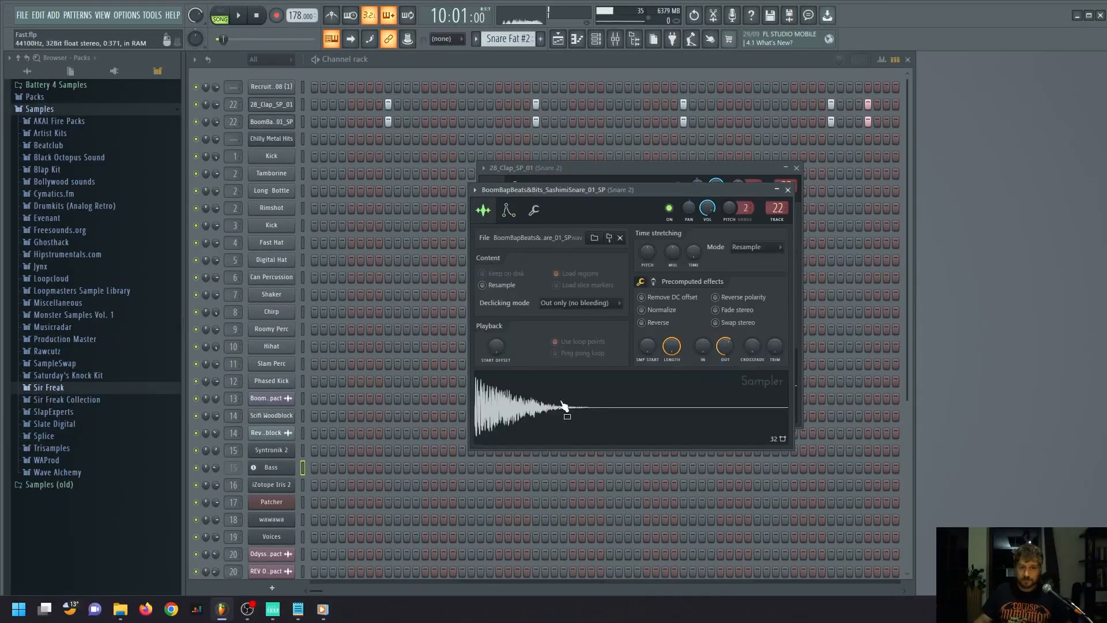
pyautogui.click(788, 190)
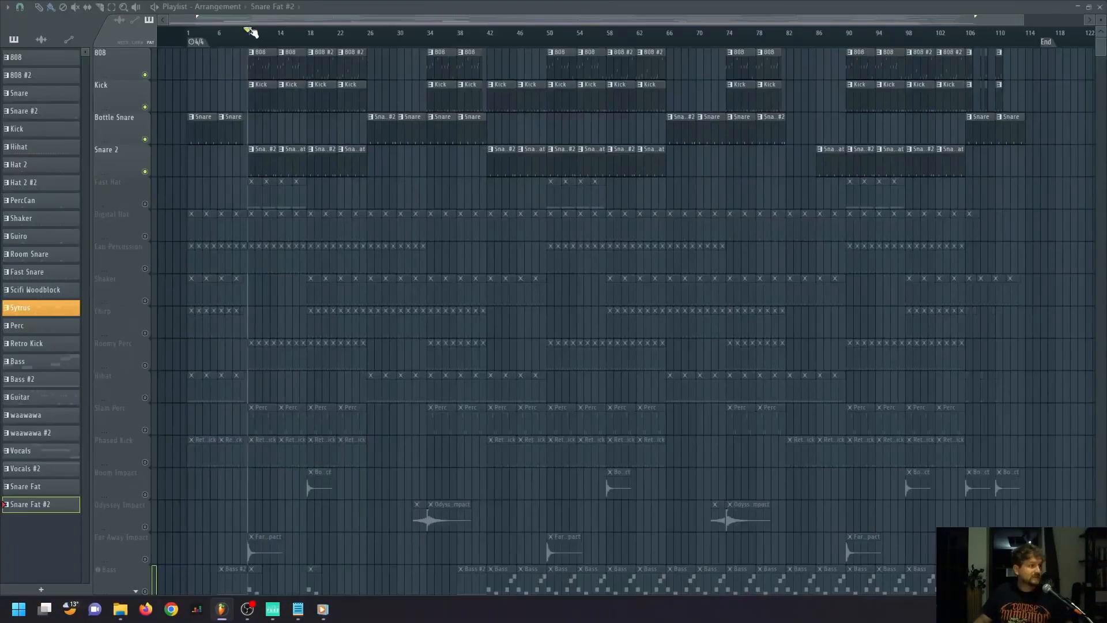
pyautogui.press('space')
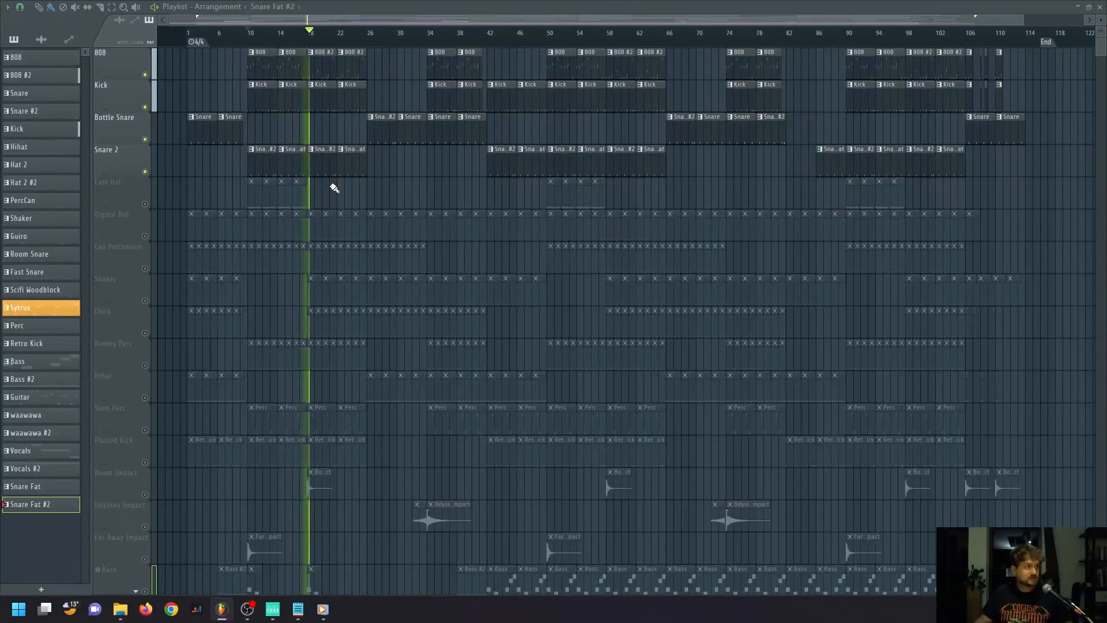
pyautogui.press('space')
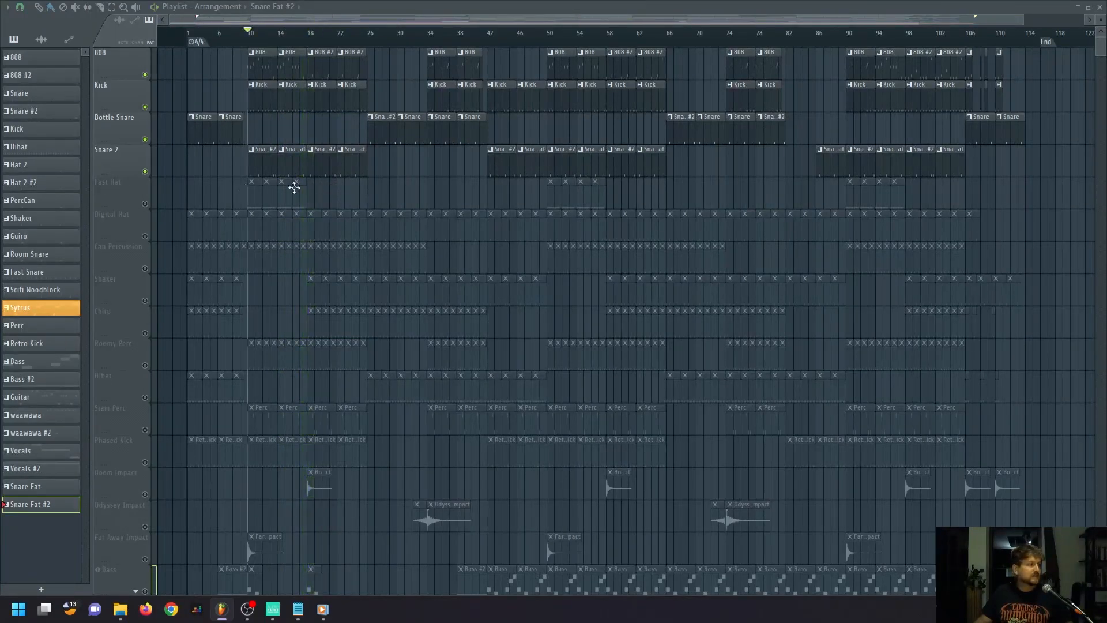
# Unmute the Fast Hat, Digital Hat, Can Percussion, Shaker and Chirp tracks and play the arrangement from the start
pyautogui.click(145, 203)
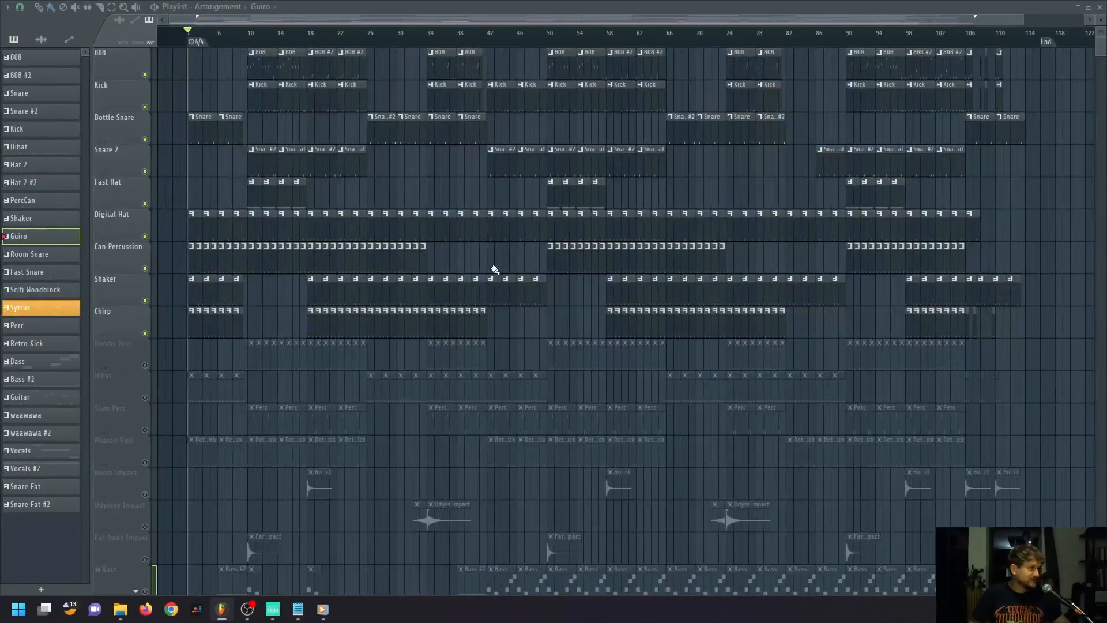
pyautogui.press('space')
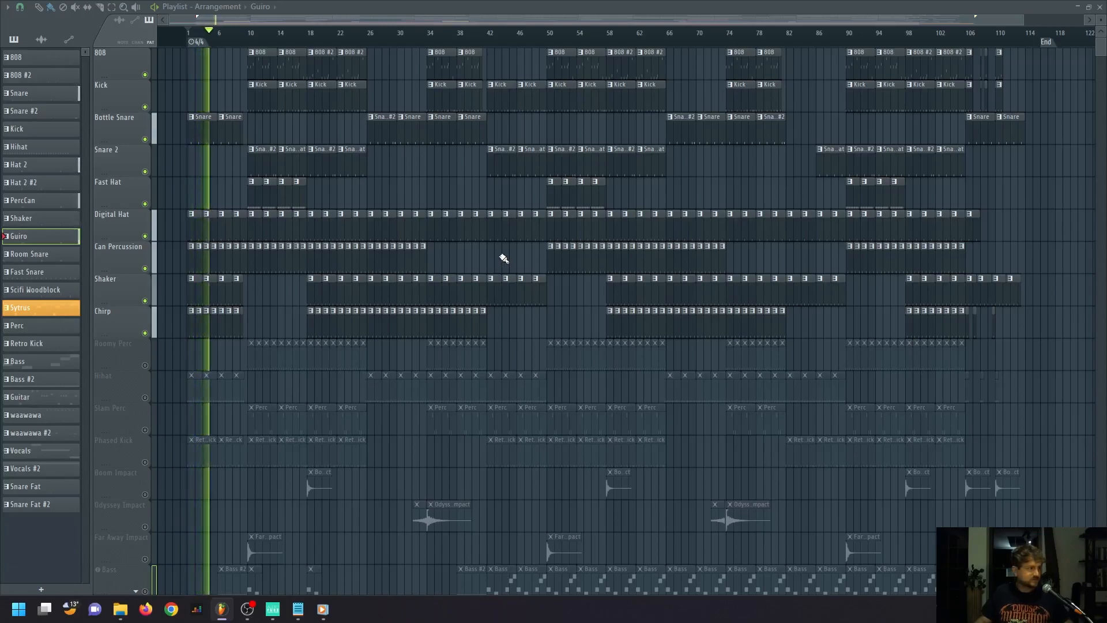
pyautogui.press('space')
# Unmute the Roomy Perc track, inspect its Indie_Basic_Room sample, and play the arrangement with it
pyautogui.click(145, 365)
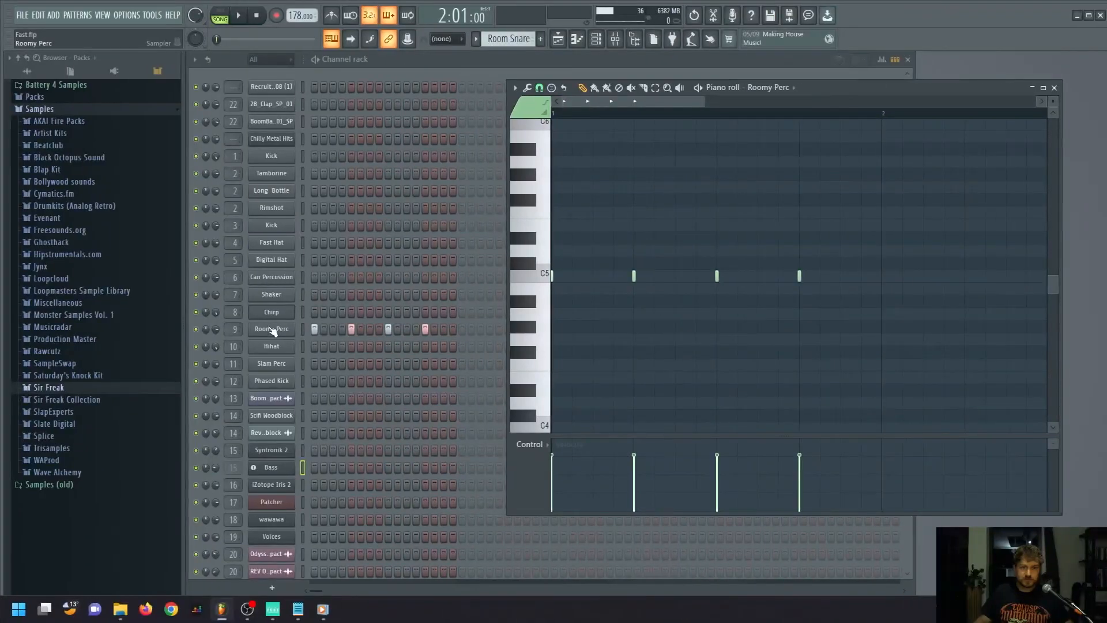
pyautogui.click(279, 331)
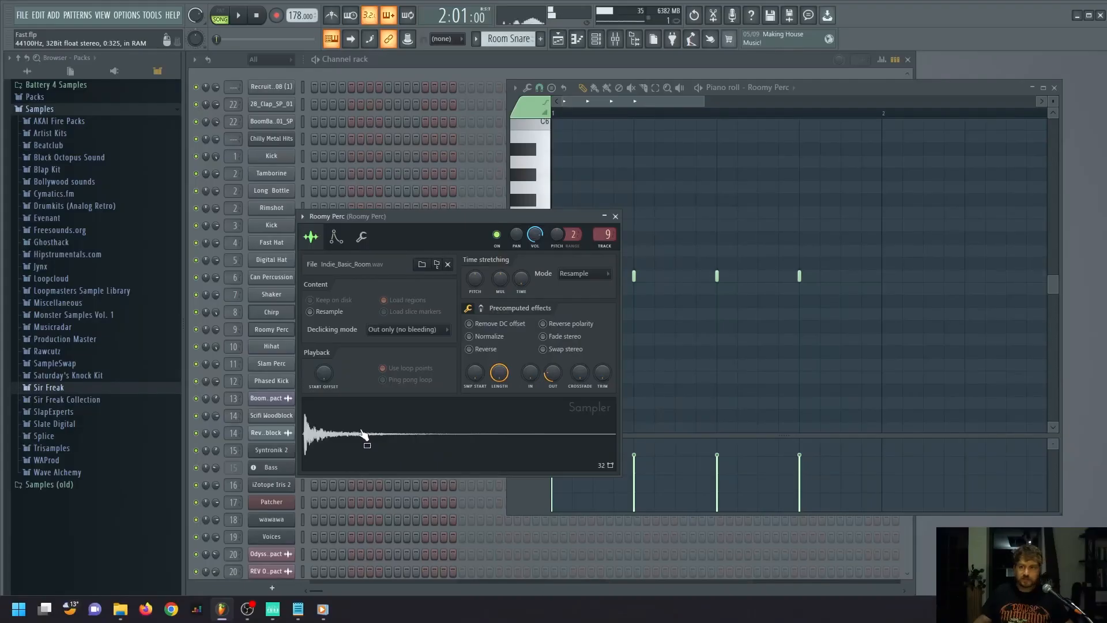
pyautogui.press('space')
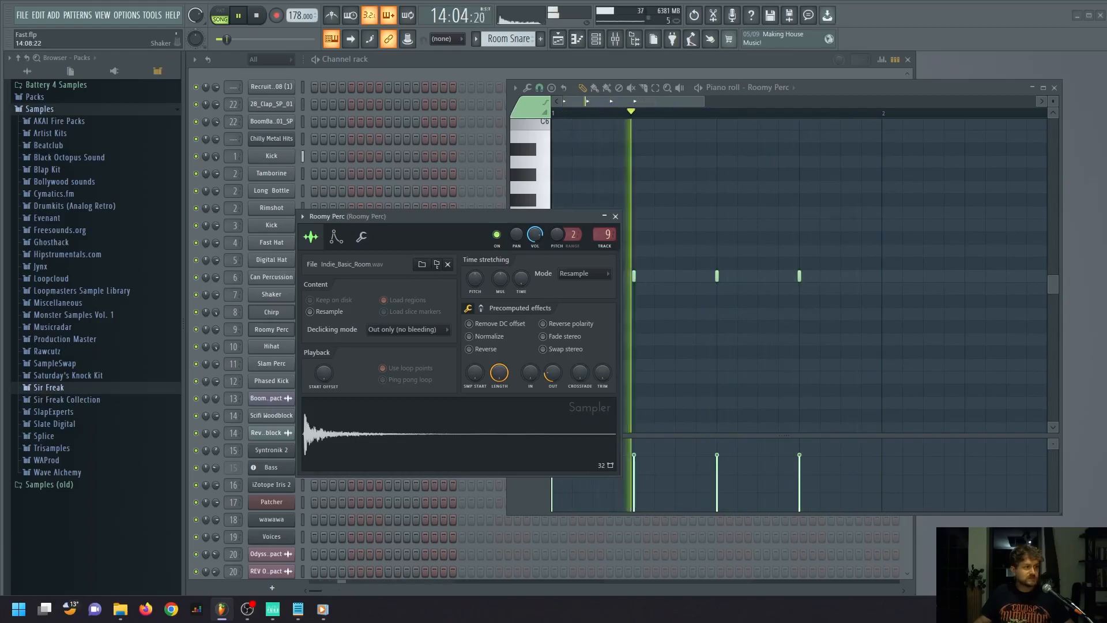
pyautogui.press('space')
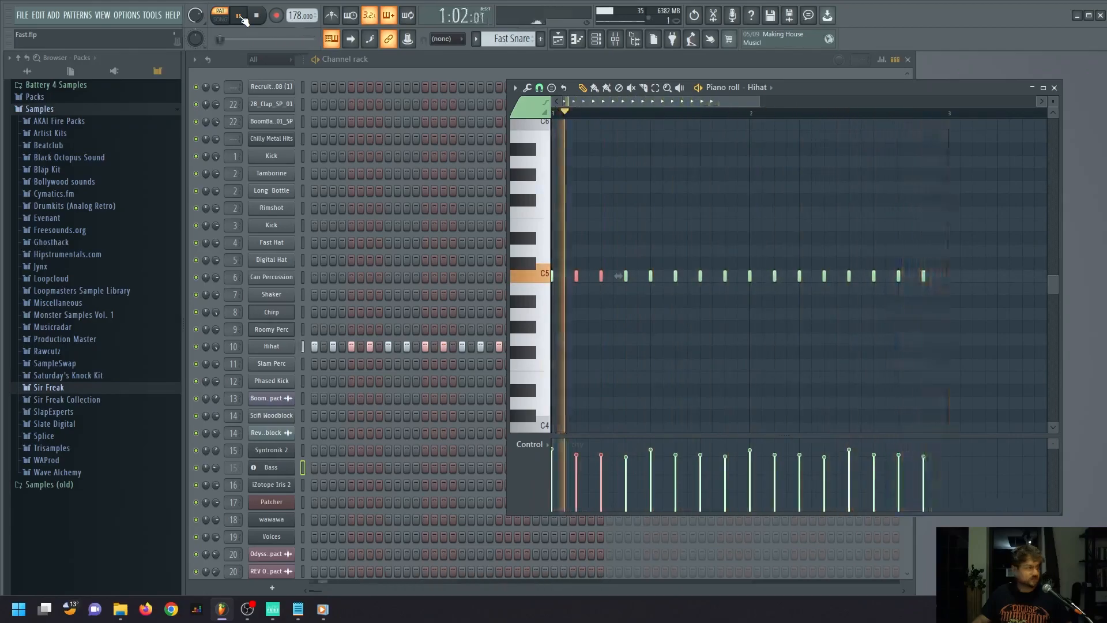
# Stop the Hihat pattern and play the Slam Perc pattern on its own from its first bar
pyautogui.click(241, 18)
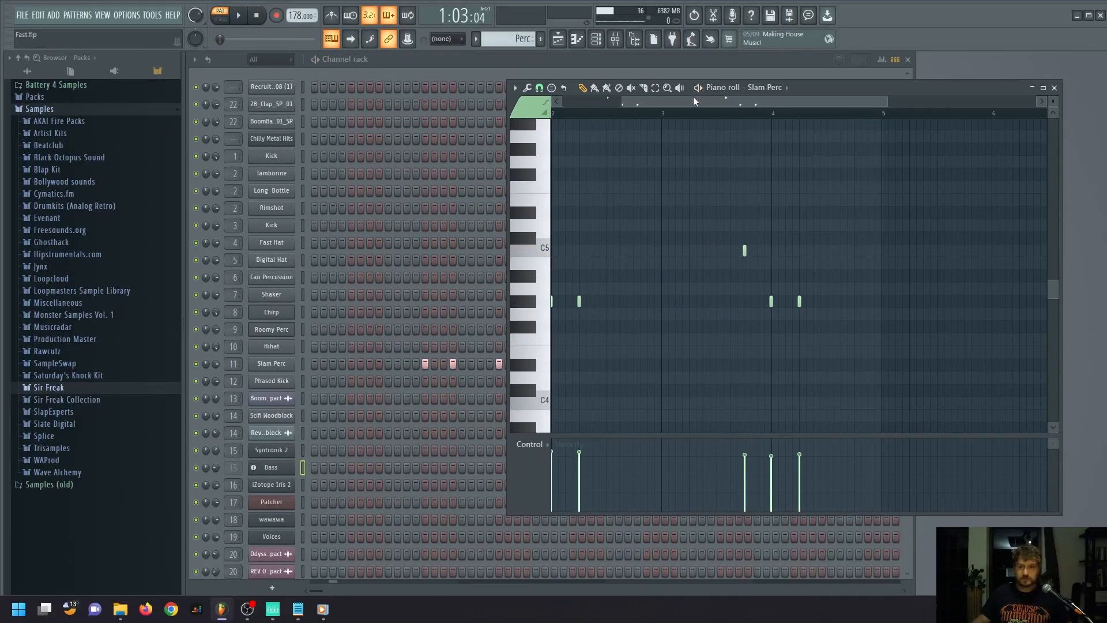
pyautogui.moveTo(693, 100); pyautogui.dragTo(557, 105)
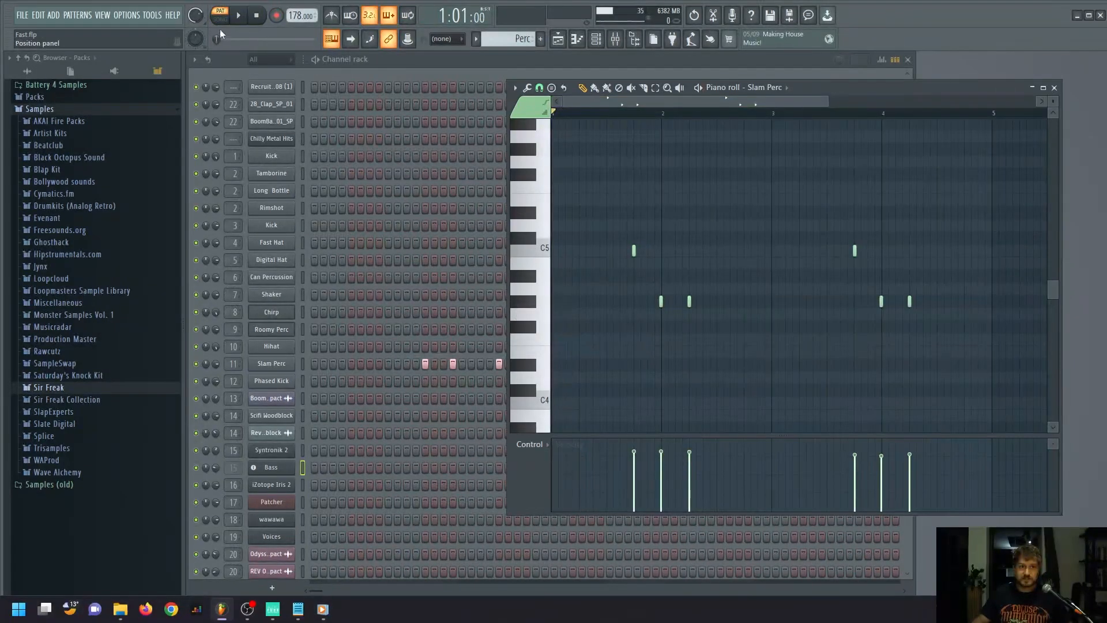
pyautogui.press('space')
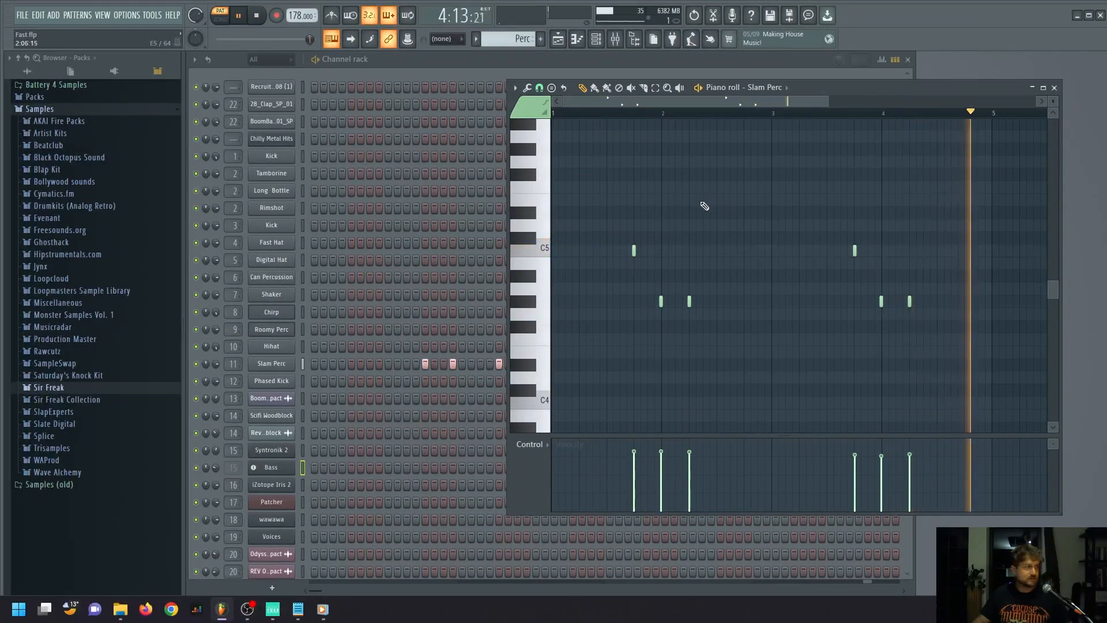
pyautogui.press('space')
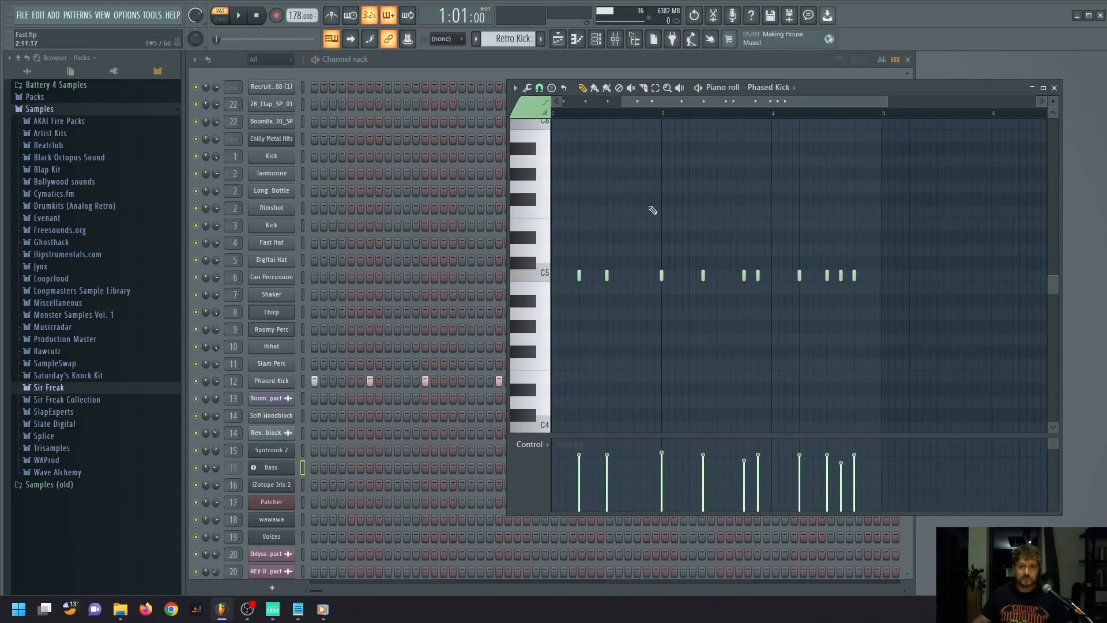
# View the Phased Kick pattern from its first bar and play it on its own
pyautogui.moveTo(663, 101); pyautogui.dragTo(600, 102)
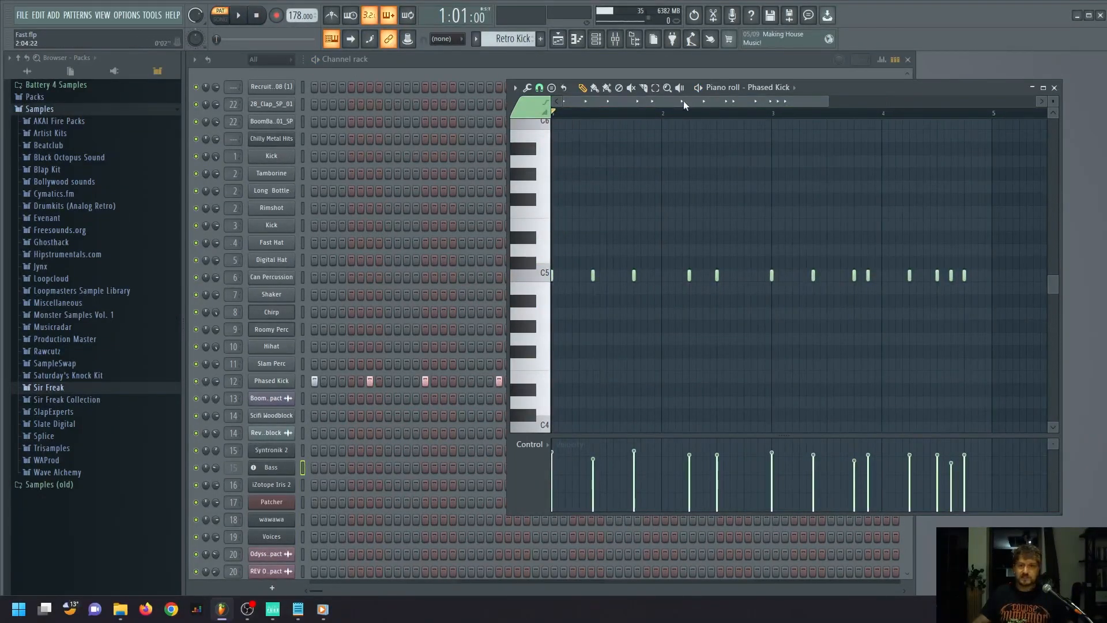
pyautogui.press('space')
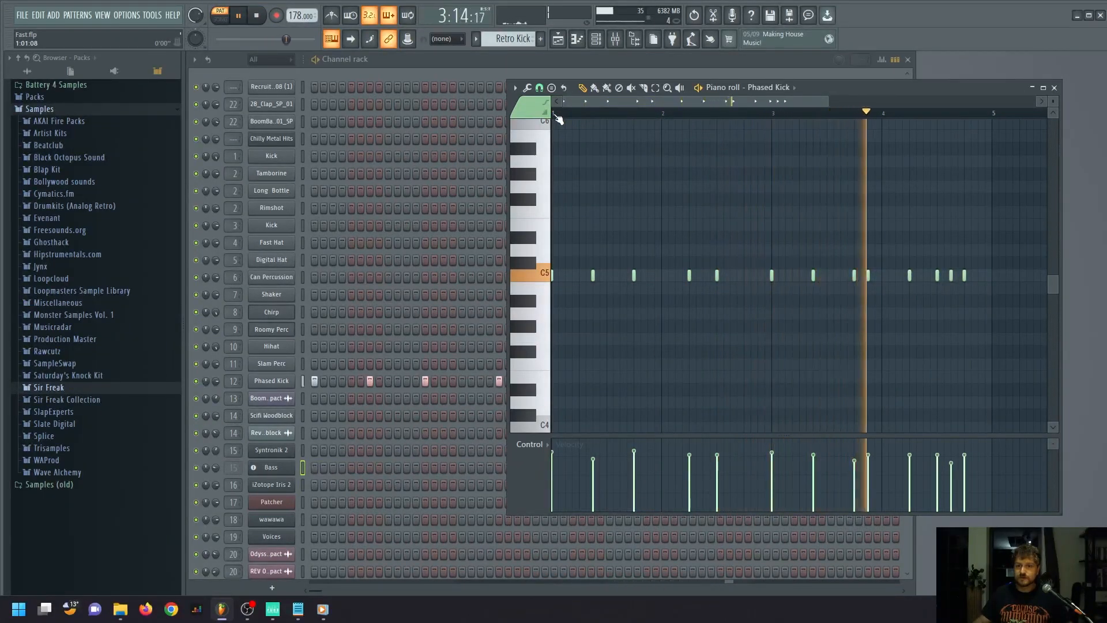
pyautogui.press('space')
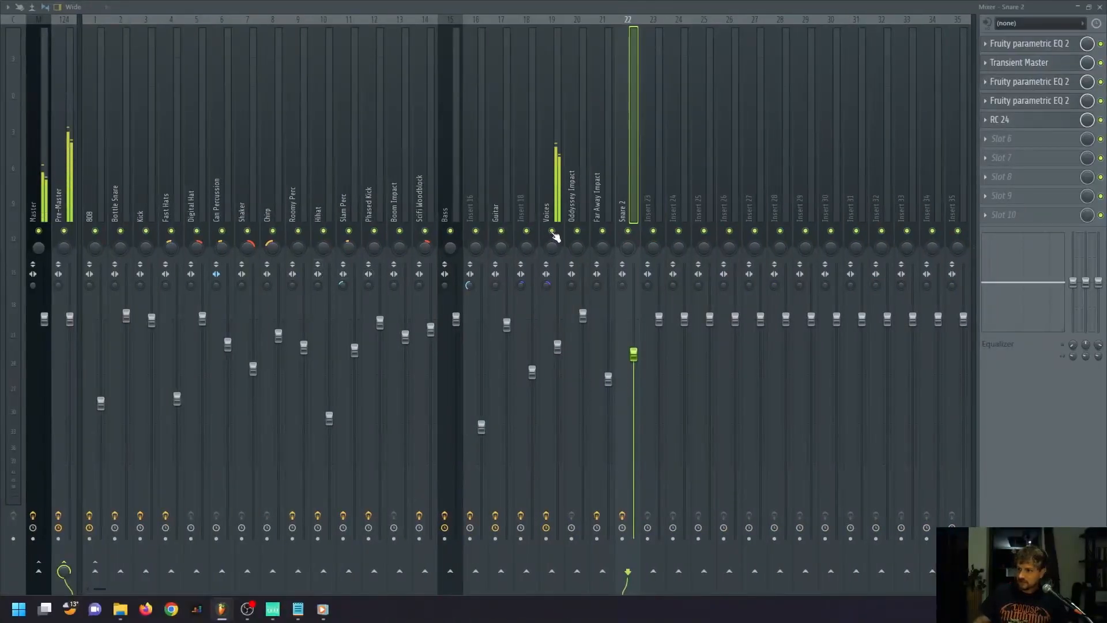
# Select the Voices track in the mixer to examine its effects
pyautogui.click(552, 208)
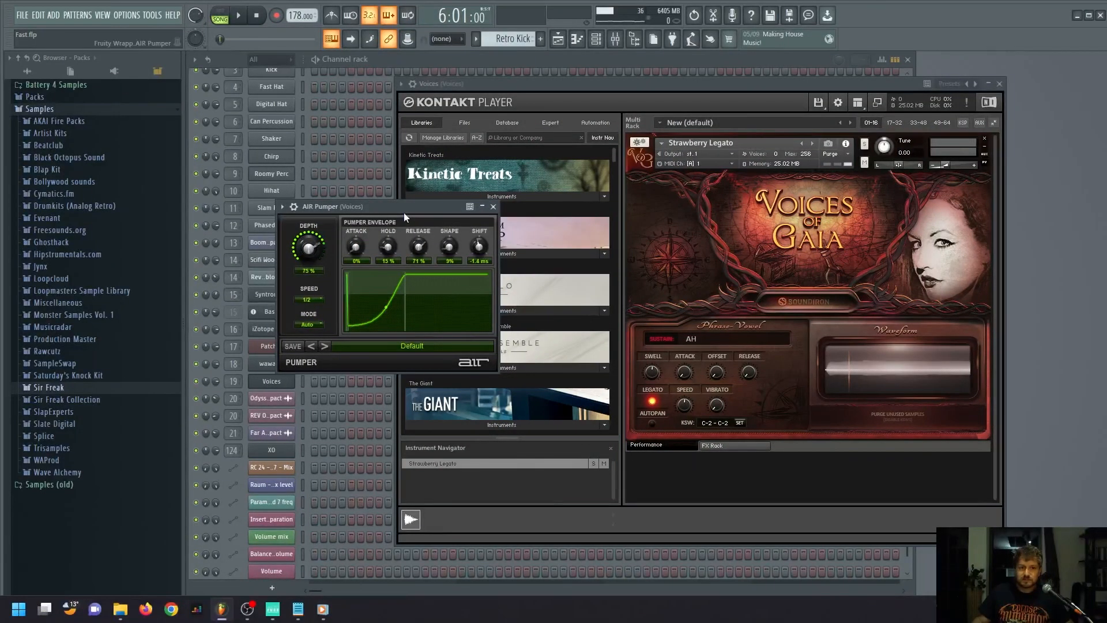
# Examine the AIR Pumper effect on the Voices track, close it, and close the Voices instrument after listening
pyautogui.moveTo(403, 212); pyautogui.dragTo(435, 199)
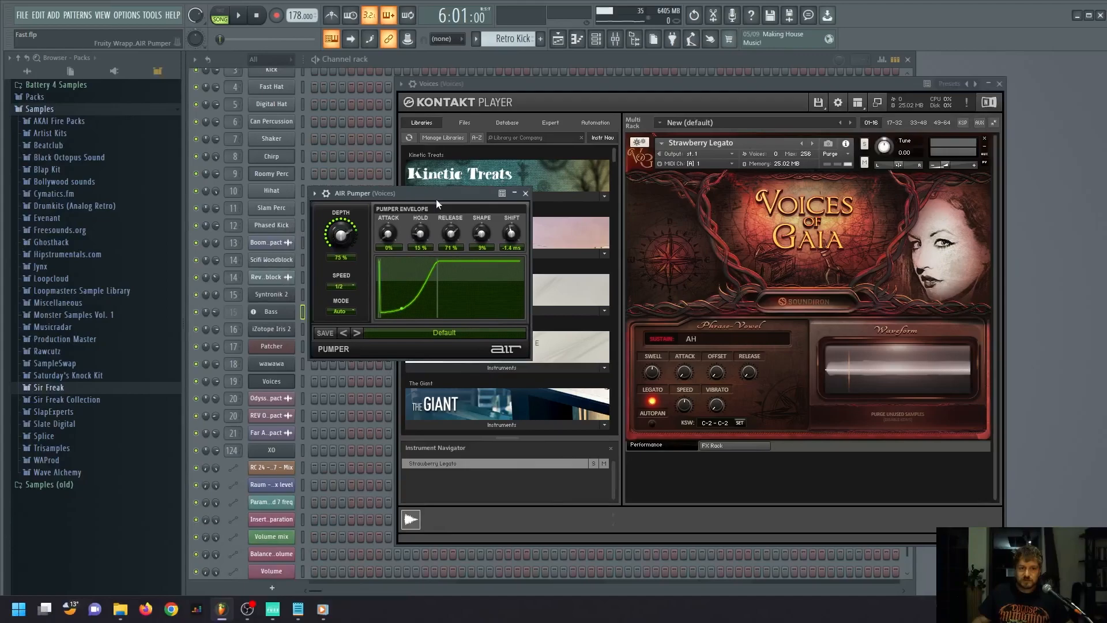
pyautogui.click(525, 193)
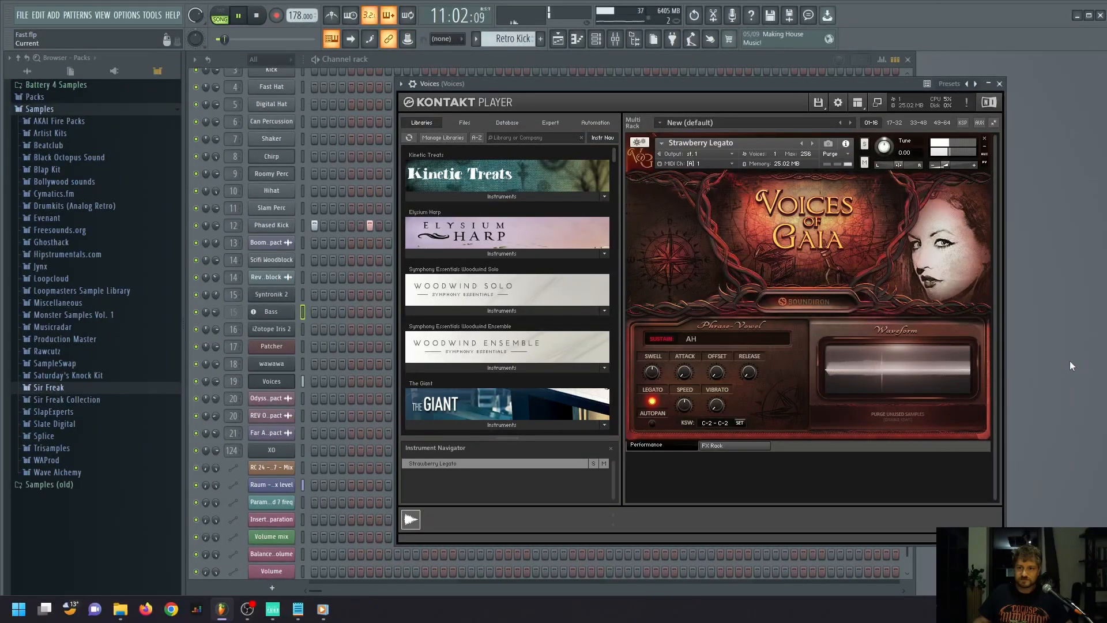
pyautogui.click(1000, 84)
# Return to the Playlist arrangement and play it from the first bar
pyautogui.press('F5')
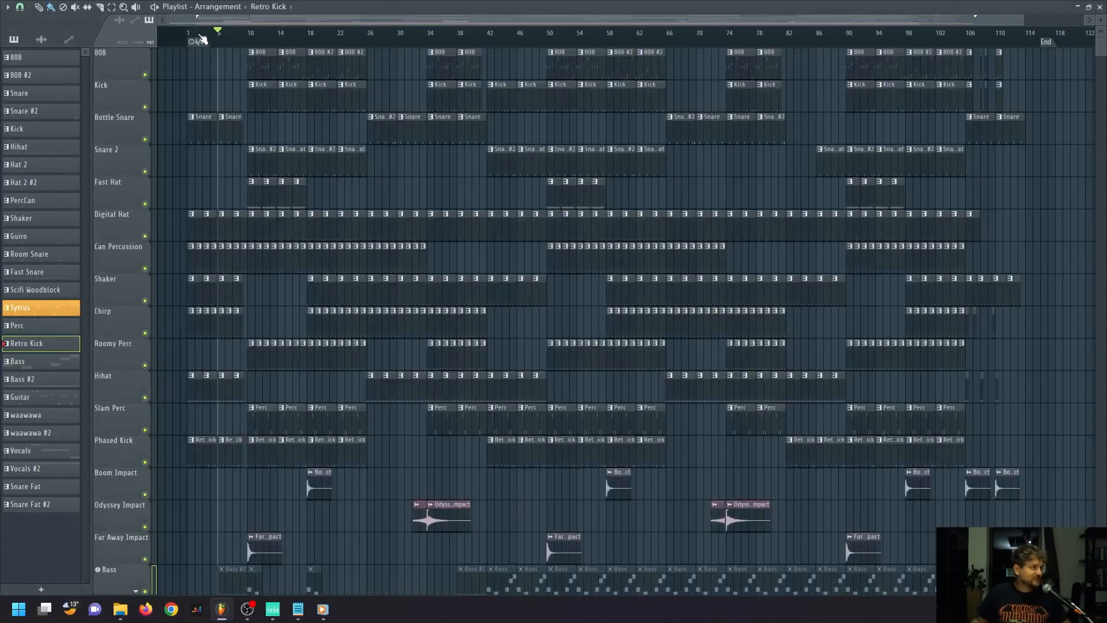
pyautogui.click(190, 35)
pyautogui.press('space')
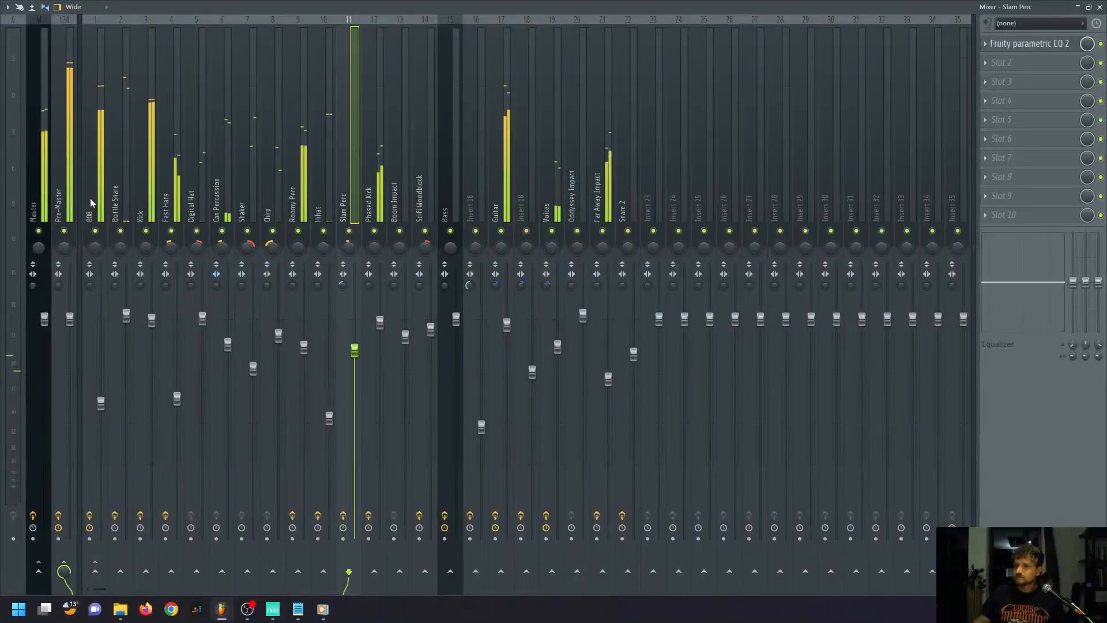
# Review the 808 track's effect chain in the mixer and inspect the Fruity parametric EQ 2 on the Kick track
pyautogui.click(91, 200)
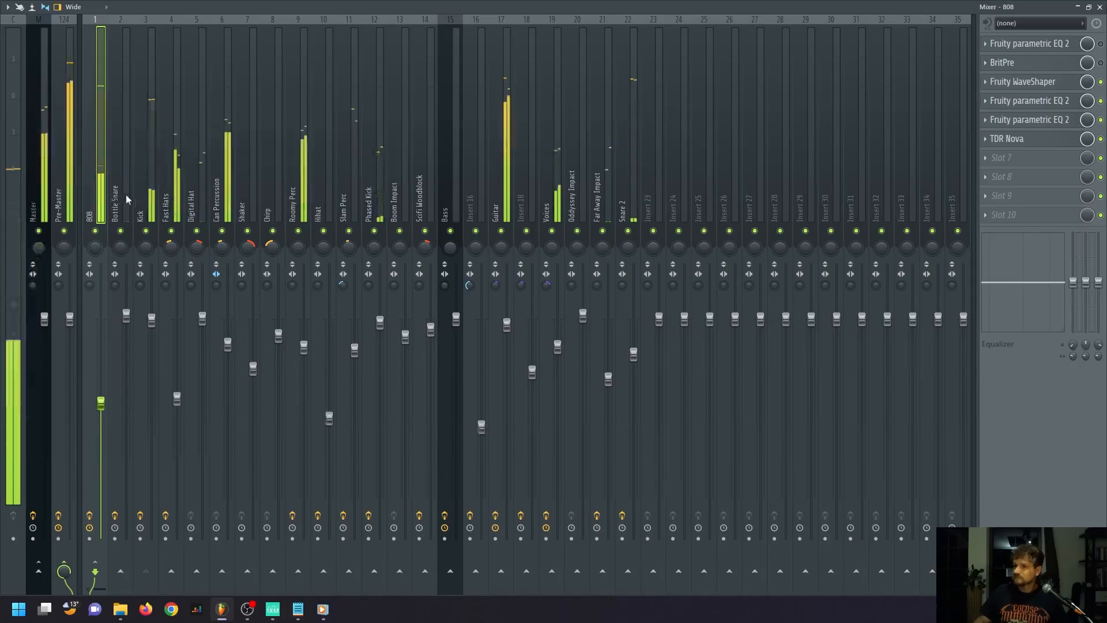
pyautogui.click(154, 199)
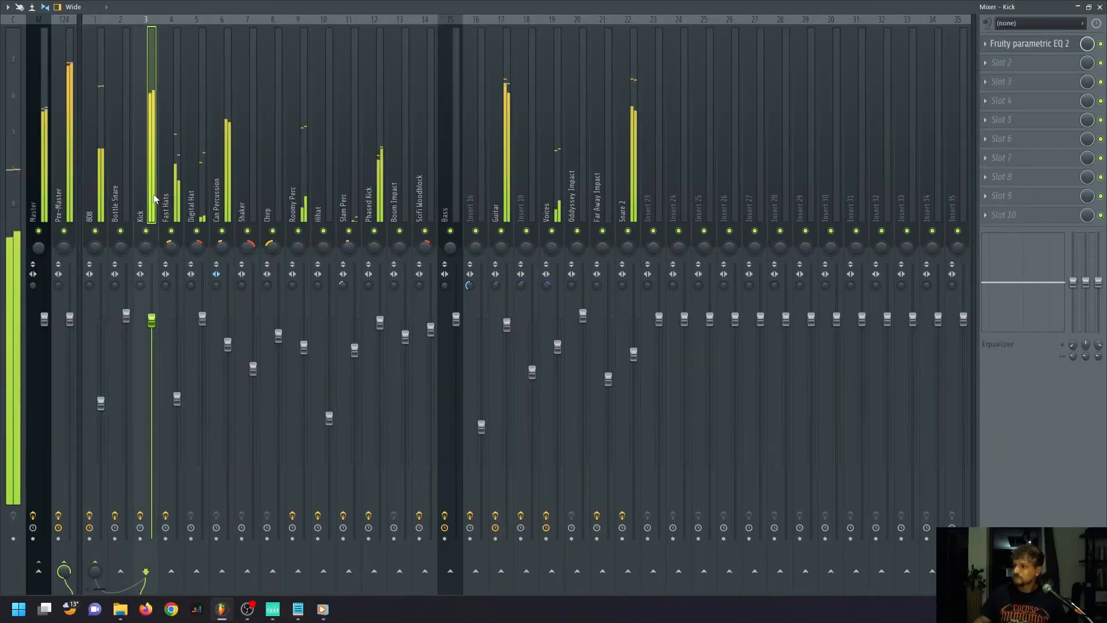
pyautogui.click(1046, 43)
pyautogui.moveTo(620, 74); pyautogui.dragTo(627, 81)
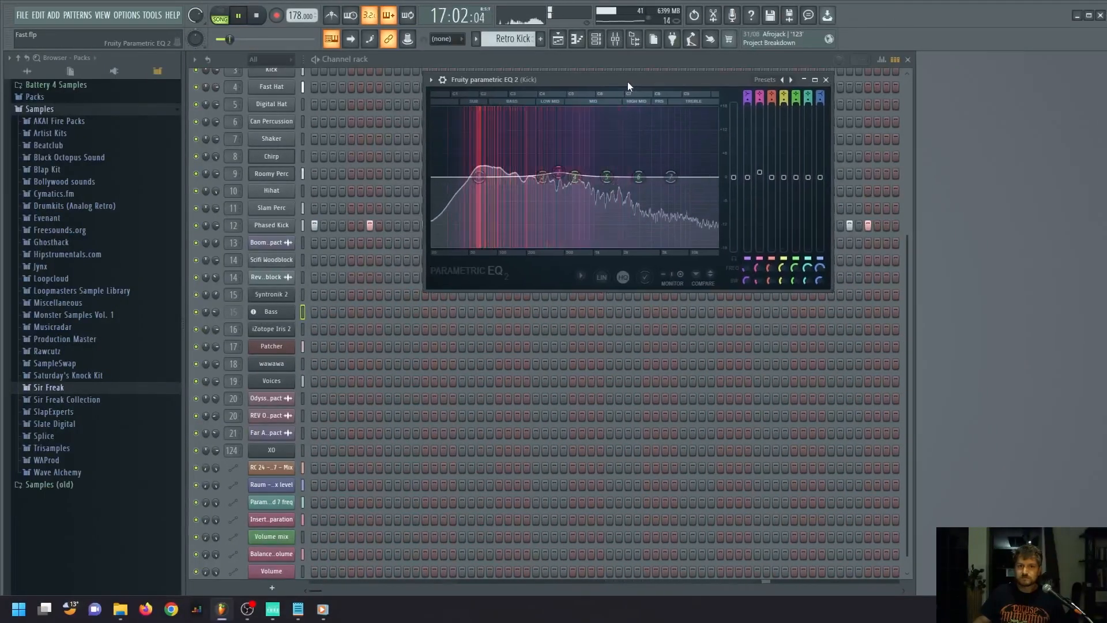
pyautogui.click(826, 81)
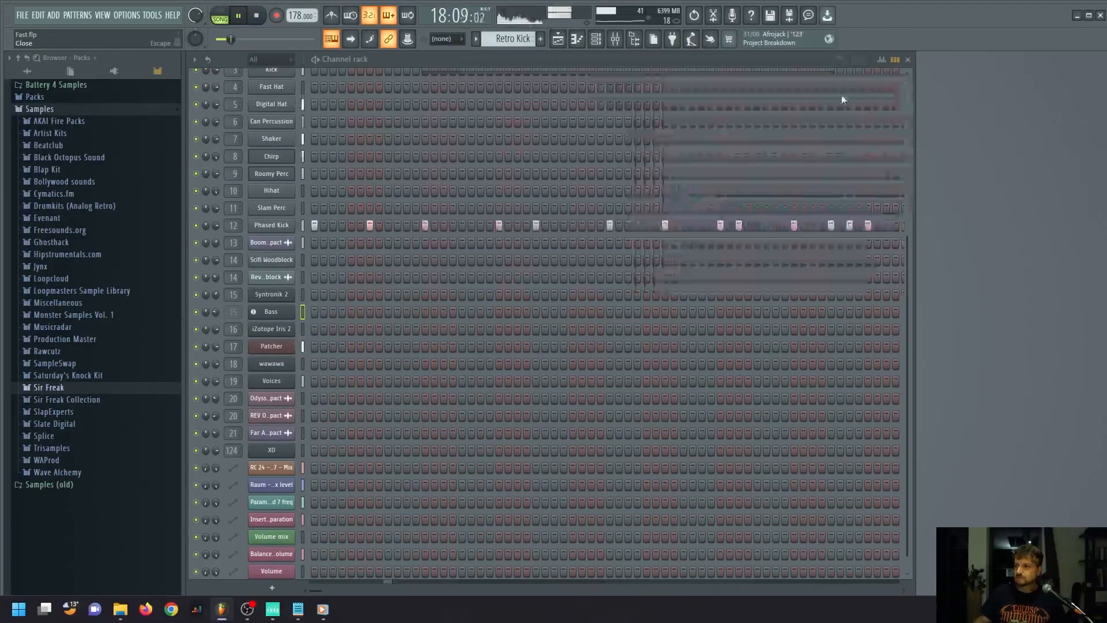
# Review the mixer effect chains of Fast Hats, Digital Hat, Can Percussion, Shaker and Roomy Perc in turn
pyautogui.press('F9')
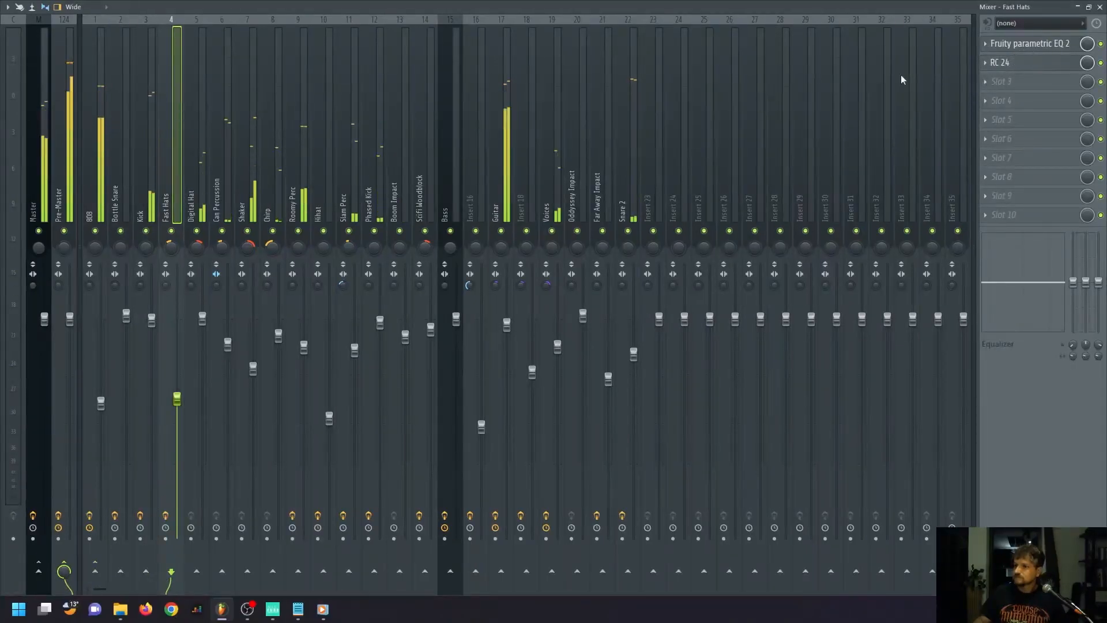
pyautogui.press('Right')
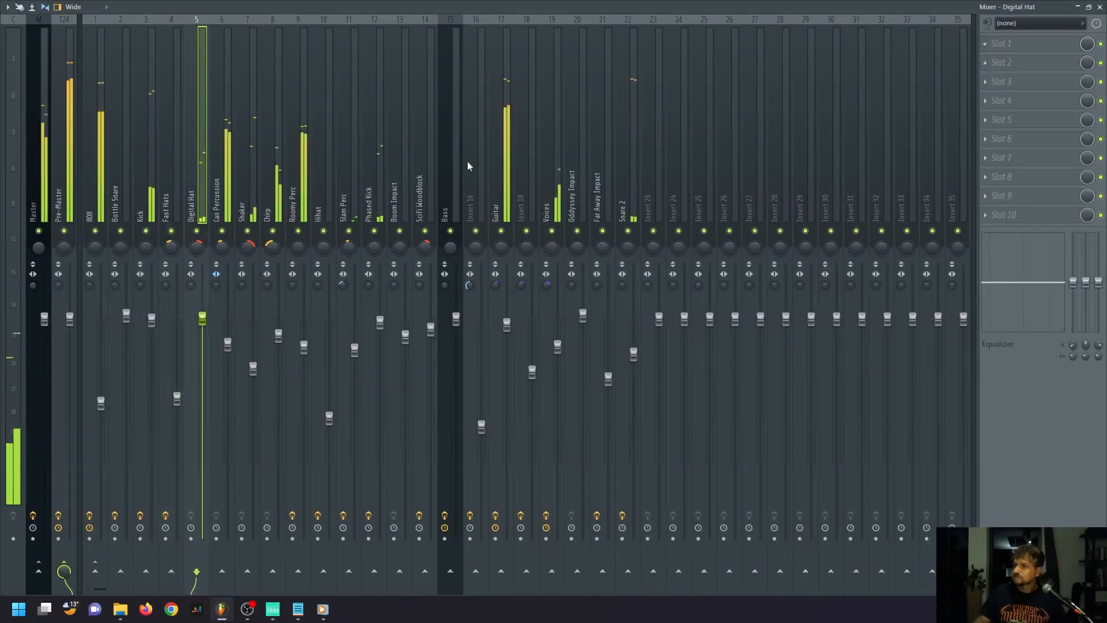
pyautogui.click(220, 201)
pyautogui.click(253, 195)
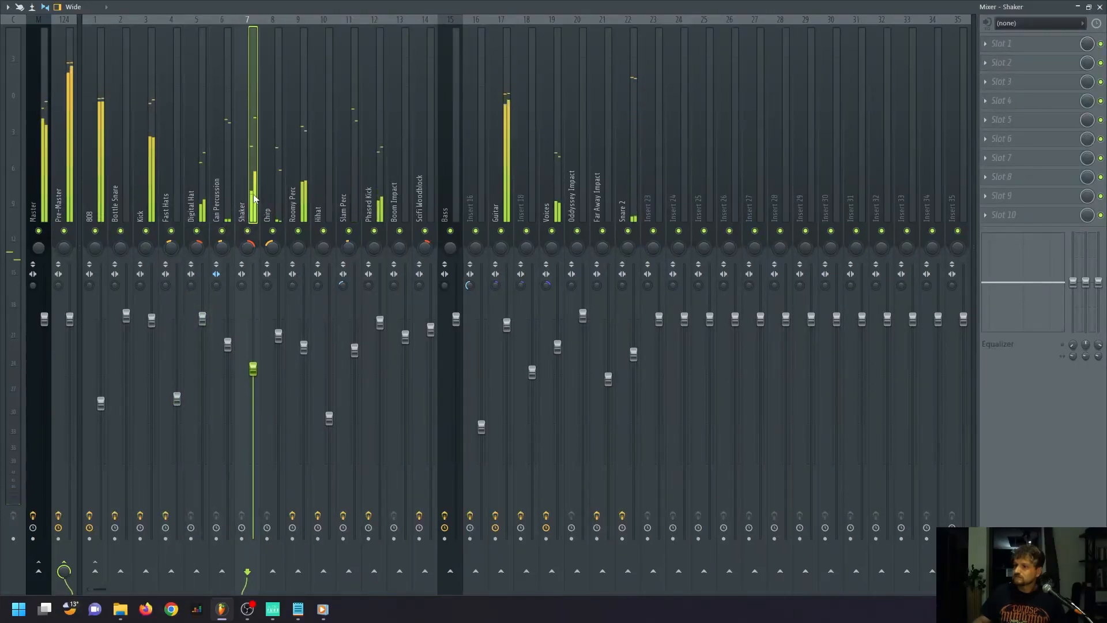
pyautogui.click(302, 197)
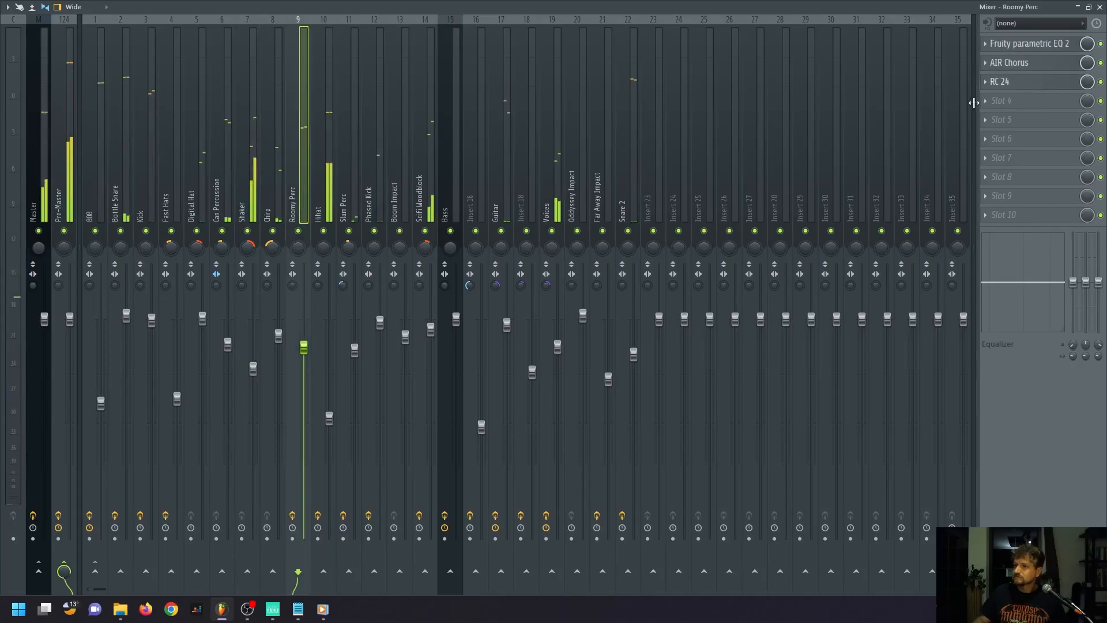
# Inspect the Fruity parametric EQ 2 and Transient Master effects on the Hihat mixer track
pyautogui.click(327, 184)
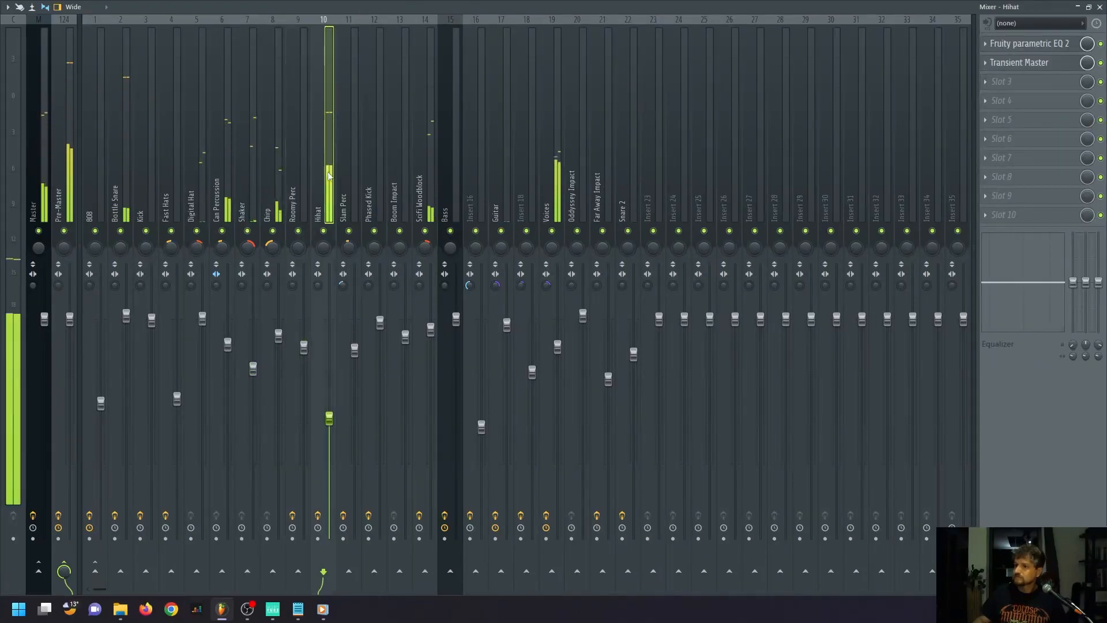
pyautogui.click(1016, 45)
pyautogui.click(684, 201)
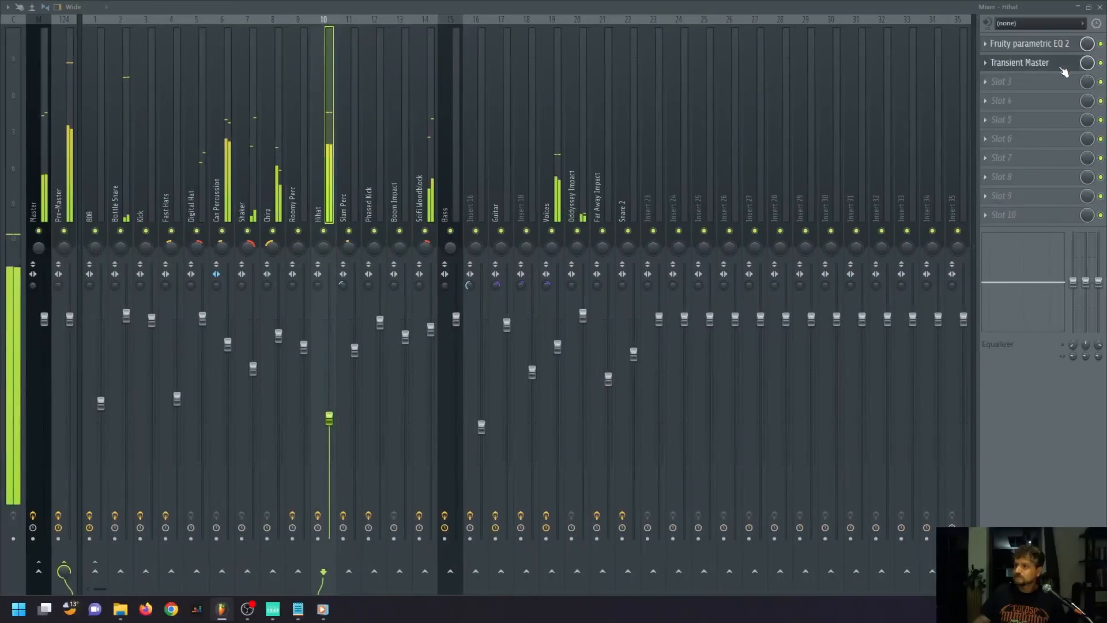
pyautogui.click(1014, 65)
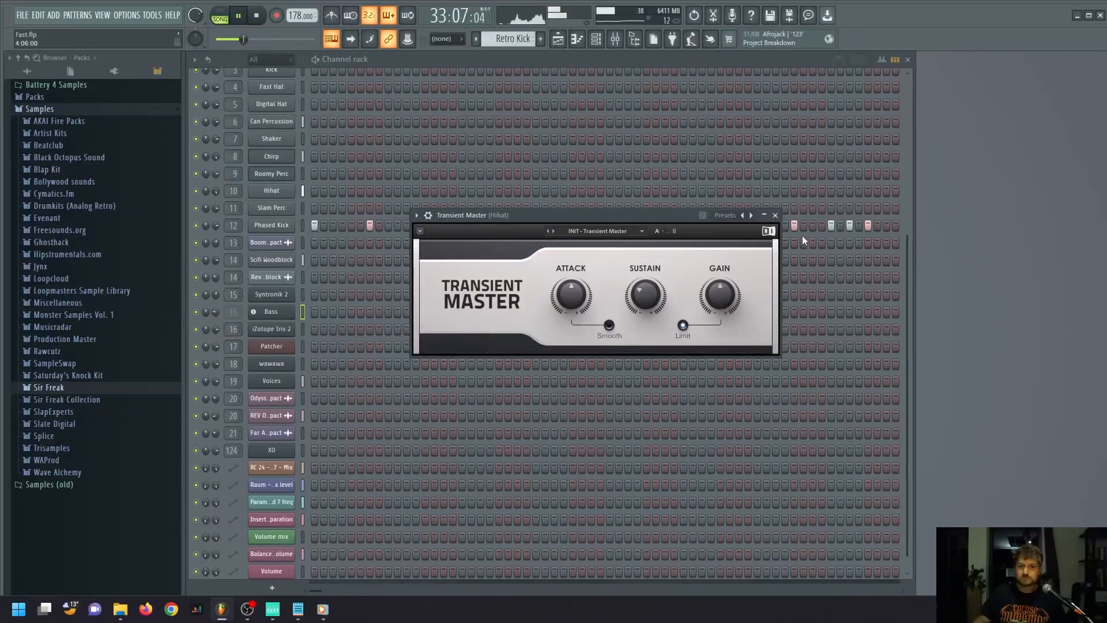
pyautogui.click(776, 215)
# Inspect the RC 24 reverb on the Roomy Perc mixer track and close it
pyautogui.press('F9')
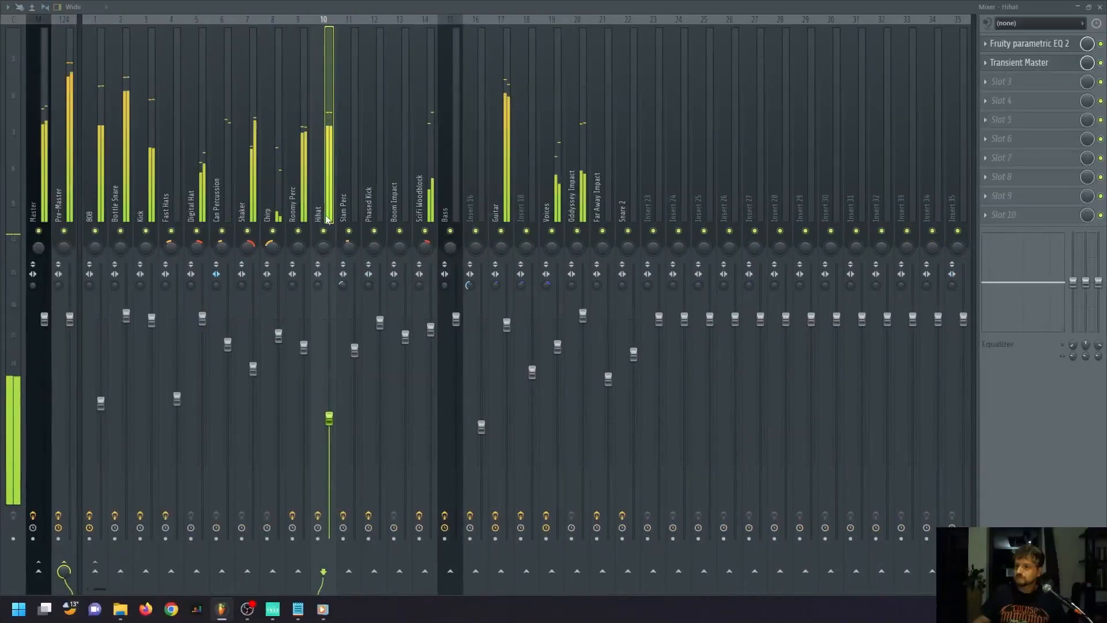
pyautogui.click(292, 234)
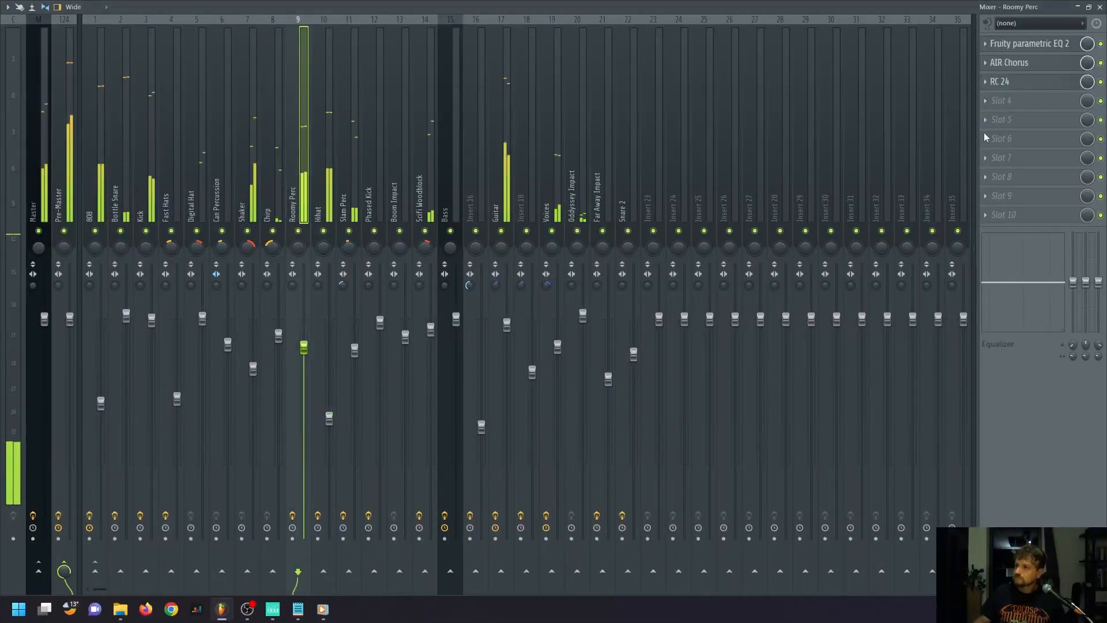
pyautogui.click(1025, 87)
pyautogui.press('F9')
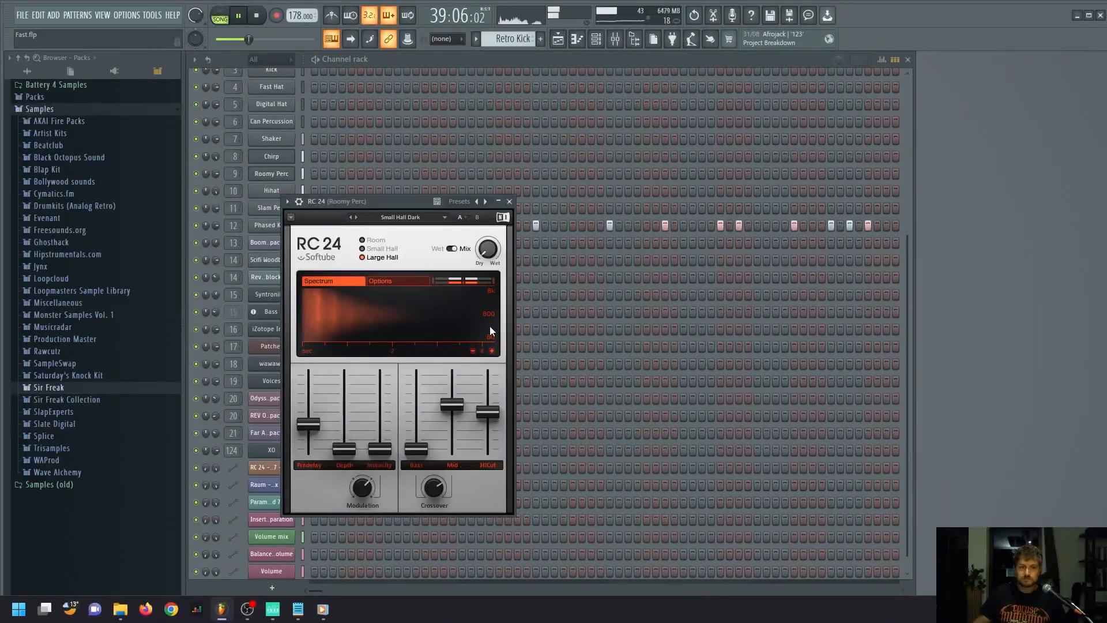
pyautogui.click(510, 201)
# Inspect the AIR Phaser on the Phased Kick mixer track and close it
pyautogui.press('F9')
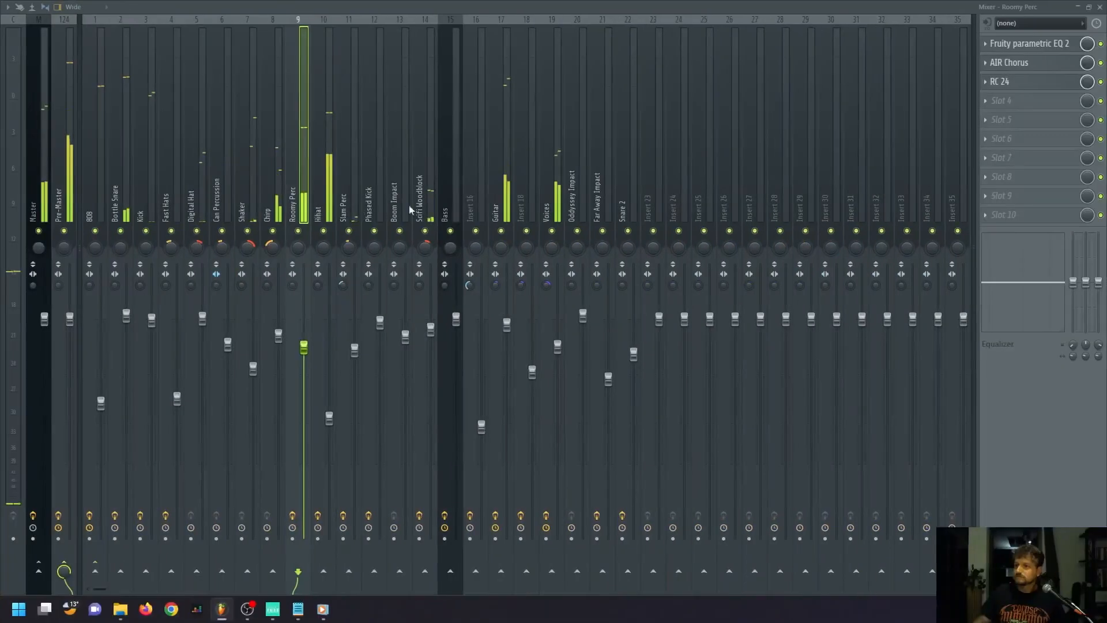
pyautogui.click(365, 210)
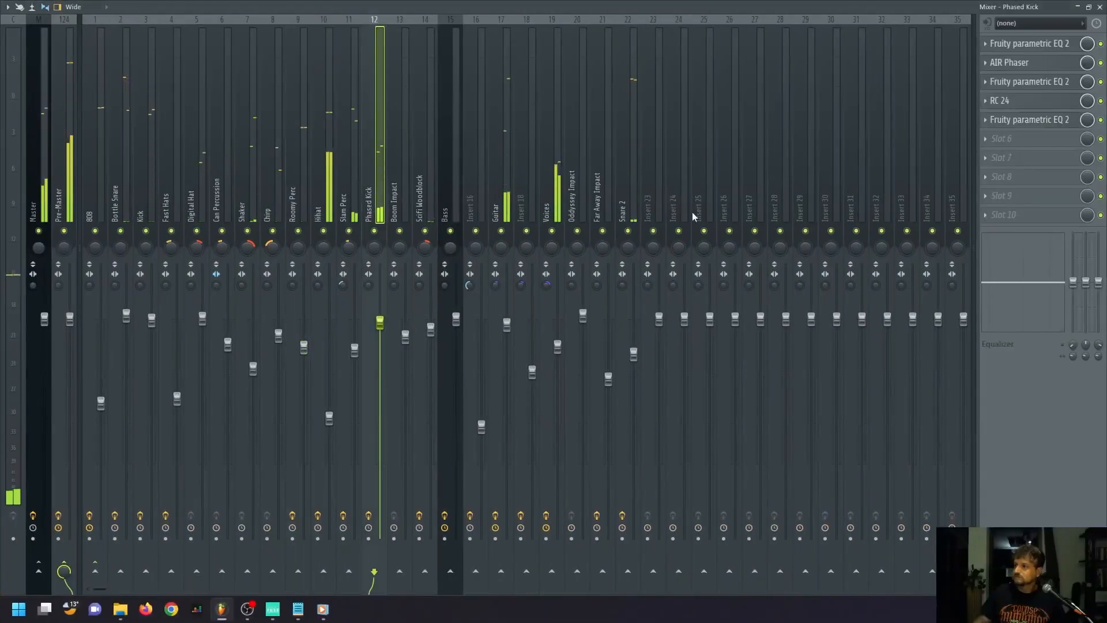
pyautogui.click(1010, 62)
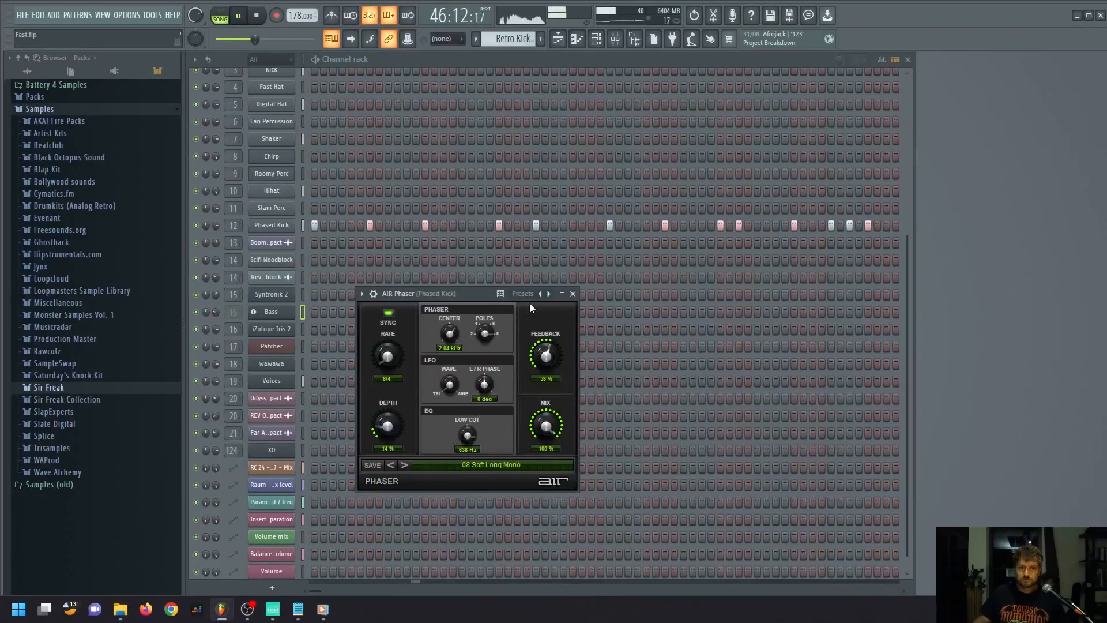
pyautogui.click(574, 295)
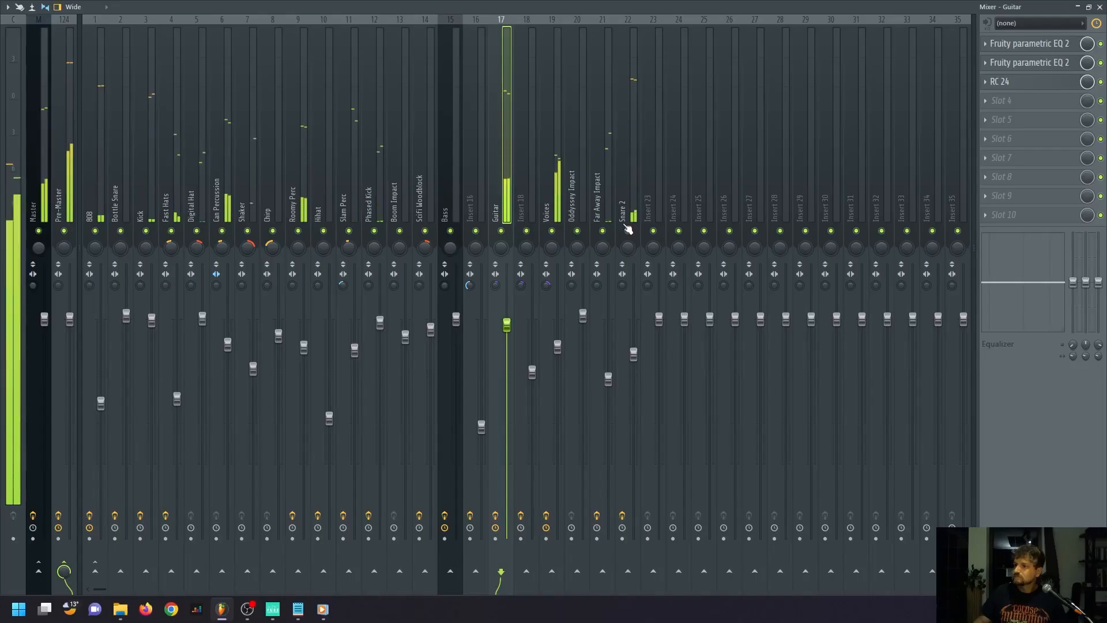
# Mute and unmute the Snare 2 mixer track to compare the mix with and without it
pyautogui.click(627, 230)
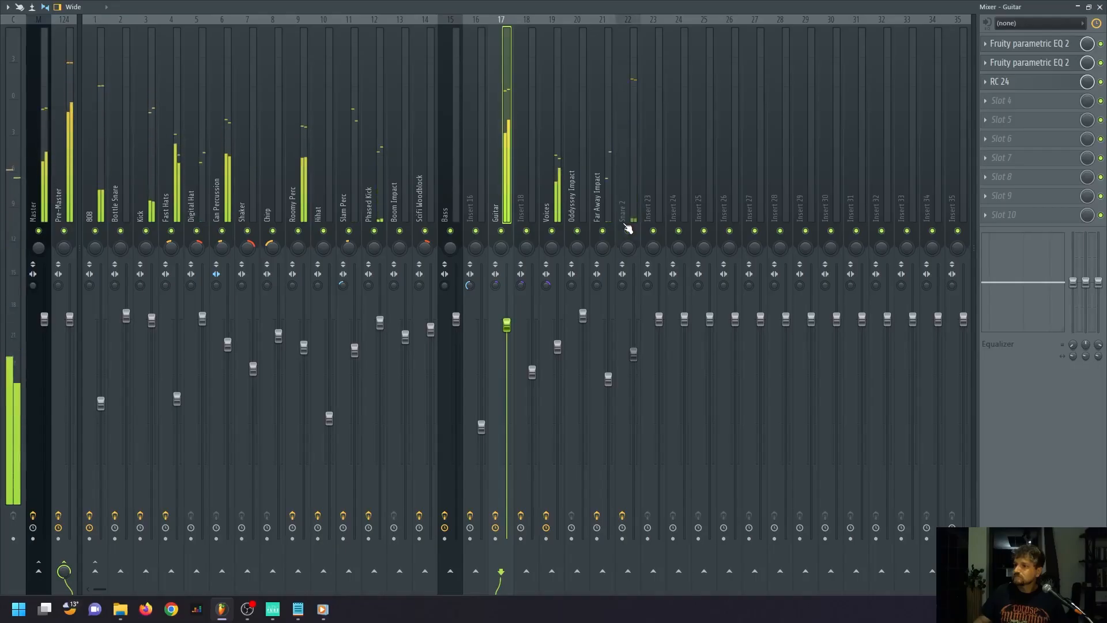
pyautogui.click(628, 230)
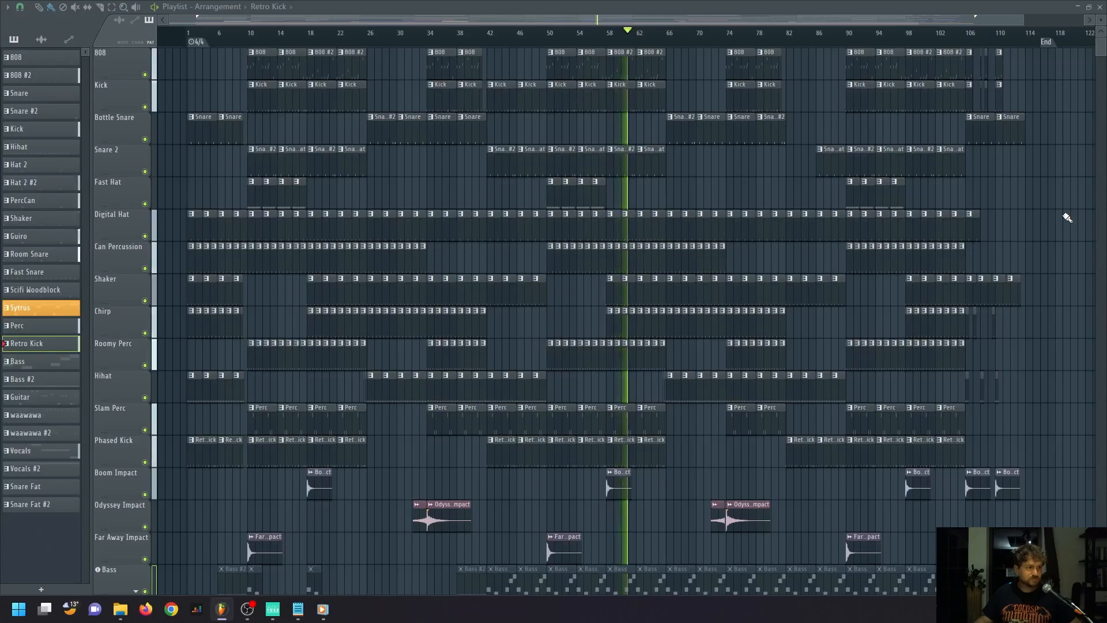
# Look through the Playlist tracks and view the 28_Clap_SP_01 and Tamborine notes in the piano roll
pyautogui.scroll(-10, 1067, 217)
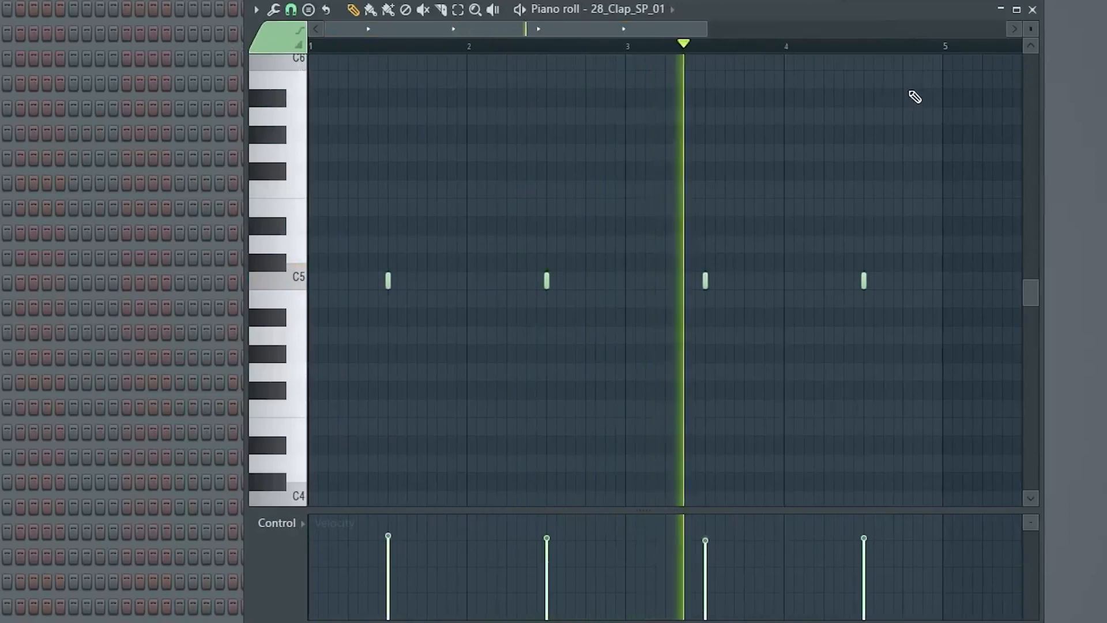
pyautogui.click(1032, 9)
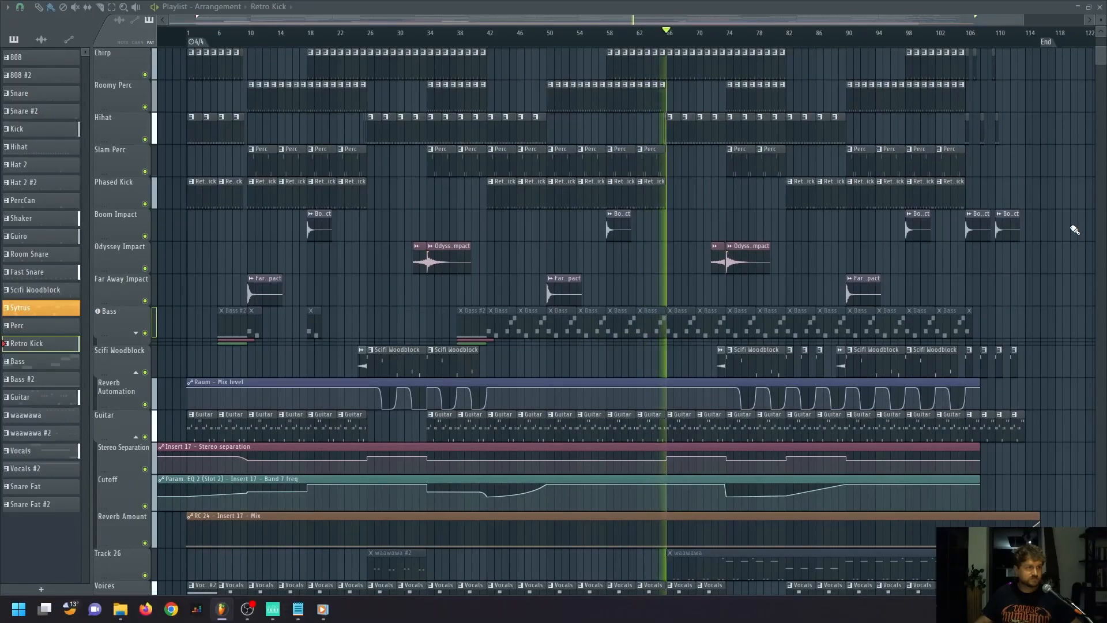
pyautogui.scroll(3, 1073, 229)
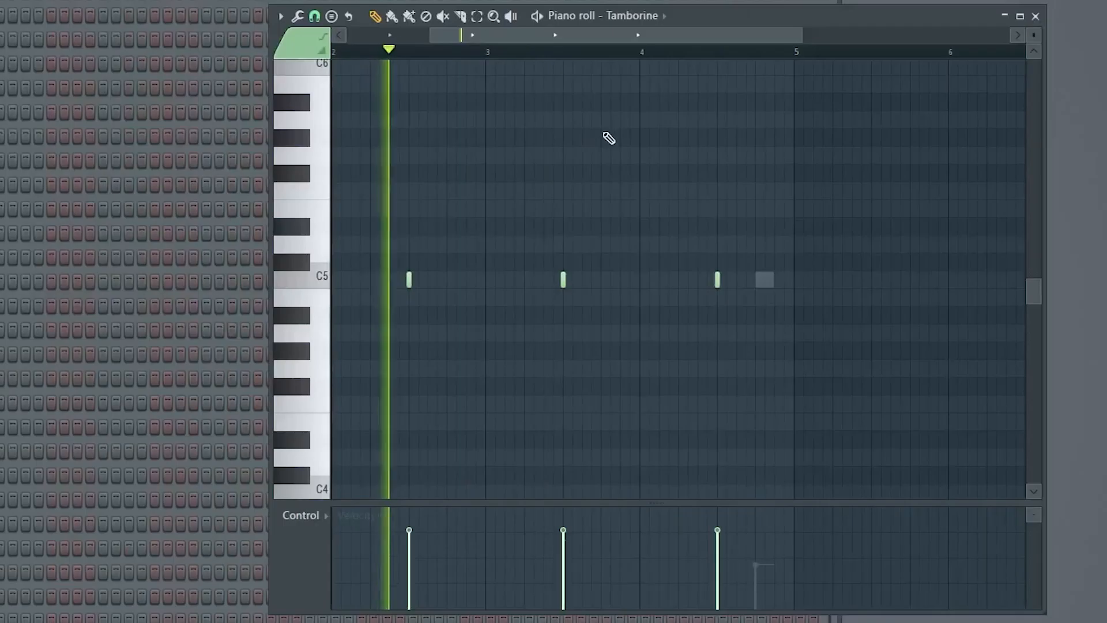
pyautogui.hscroll(-1, 584, 43)
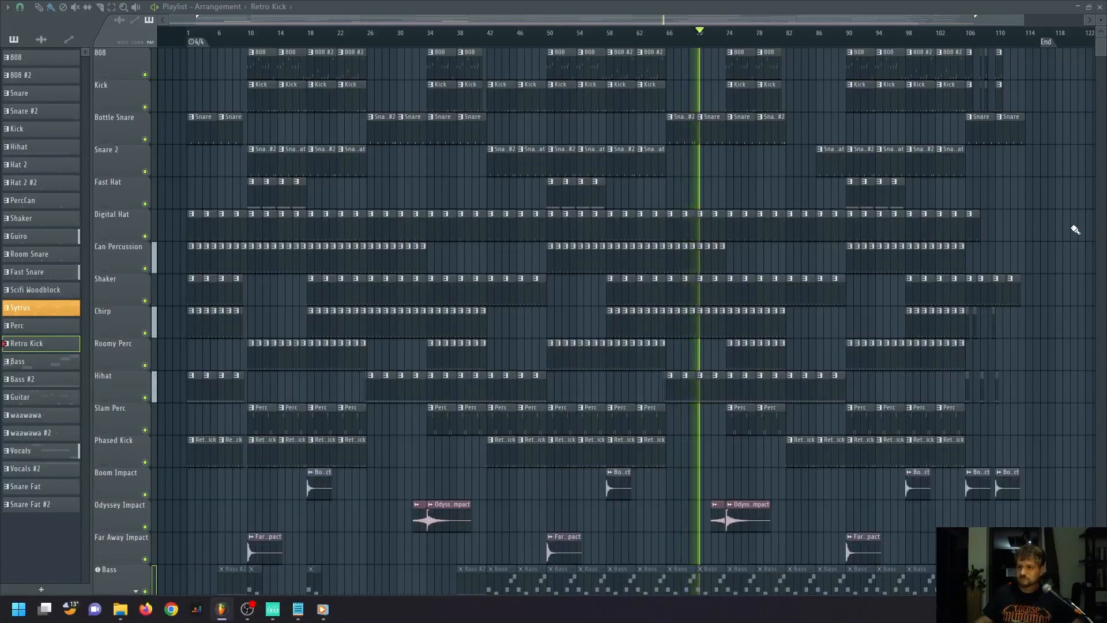
# View the open piano roll pattern from its first bar and audition its notes
pyautogui.press('space')
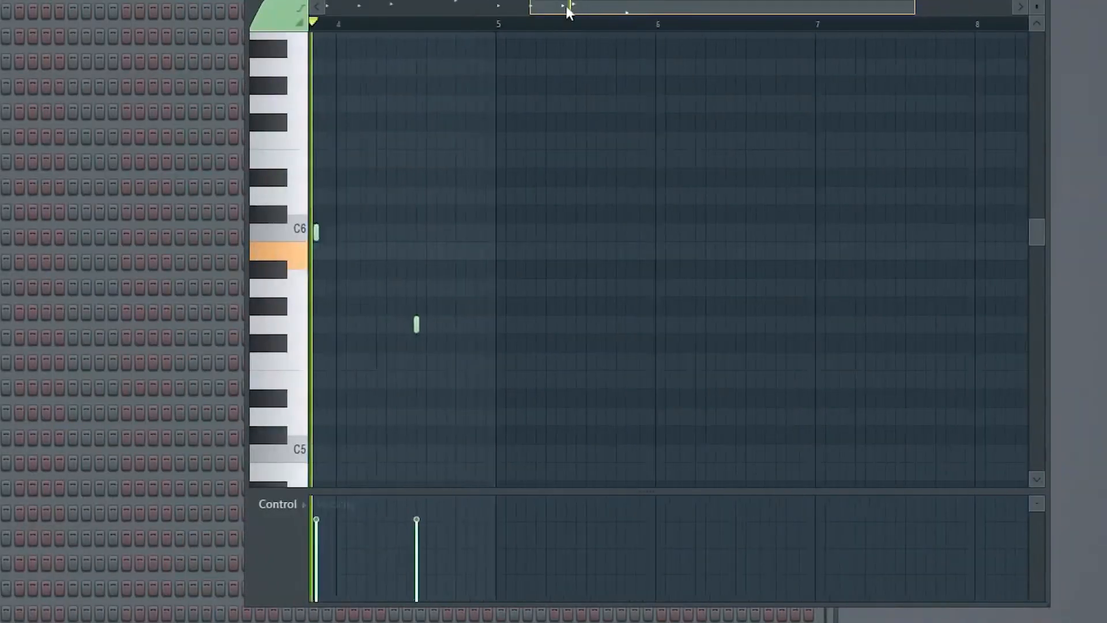
pyautogui.moveTo(566, 6); pyautogui.dragTo(204, 9)
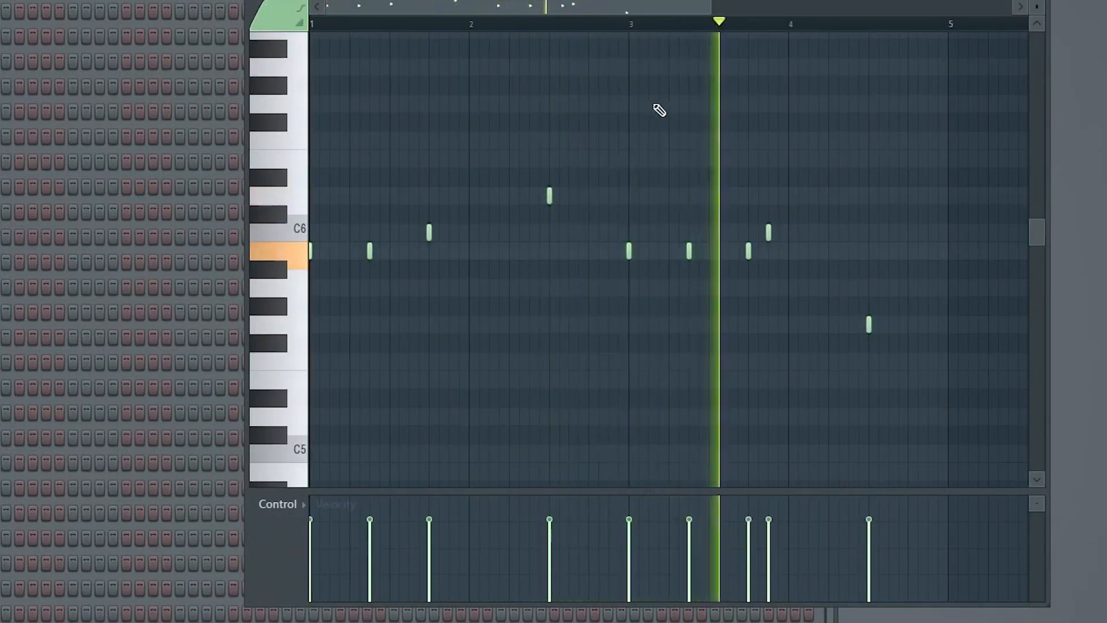
pyautogui.press('space')
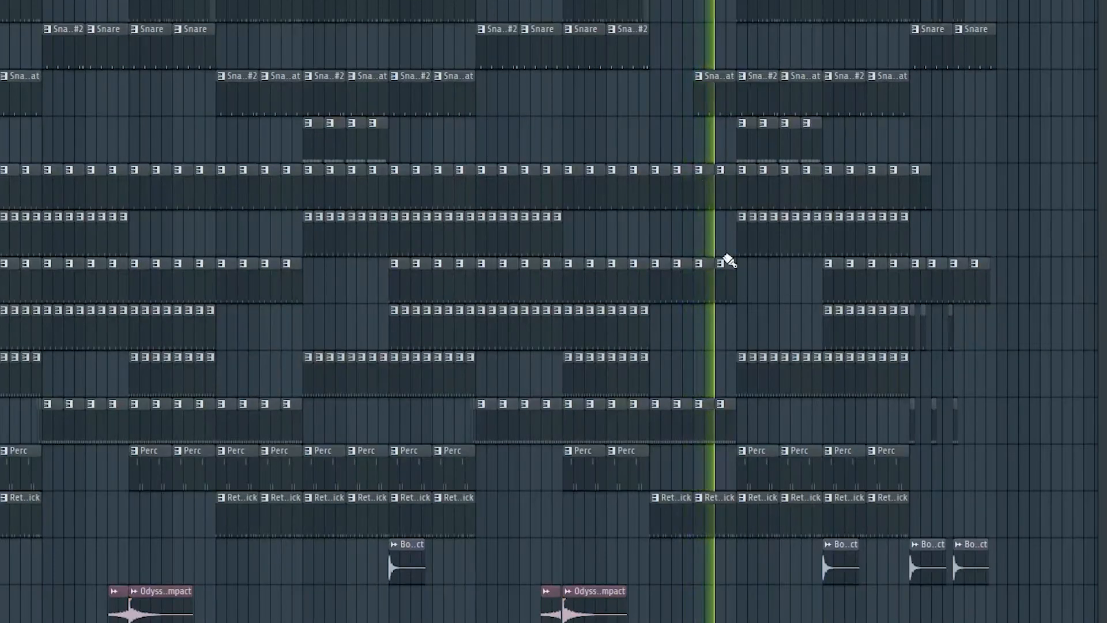
# Follow the arrangement's playback to the end, examining the percussion, impact, Scifi Woodblock, guitar and automation tracks
pyautogui.scroll(-2, 1023, 199)
pyautogui.scroll(-6, 1024, 200)
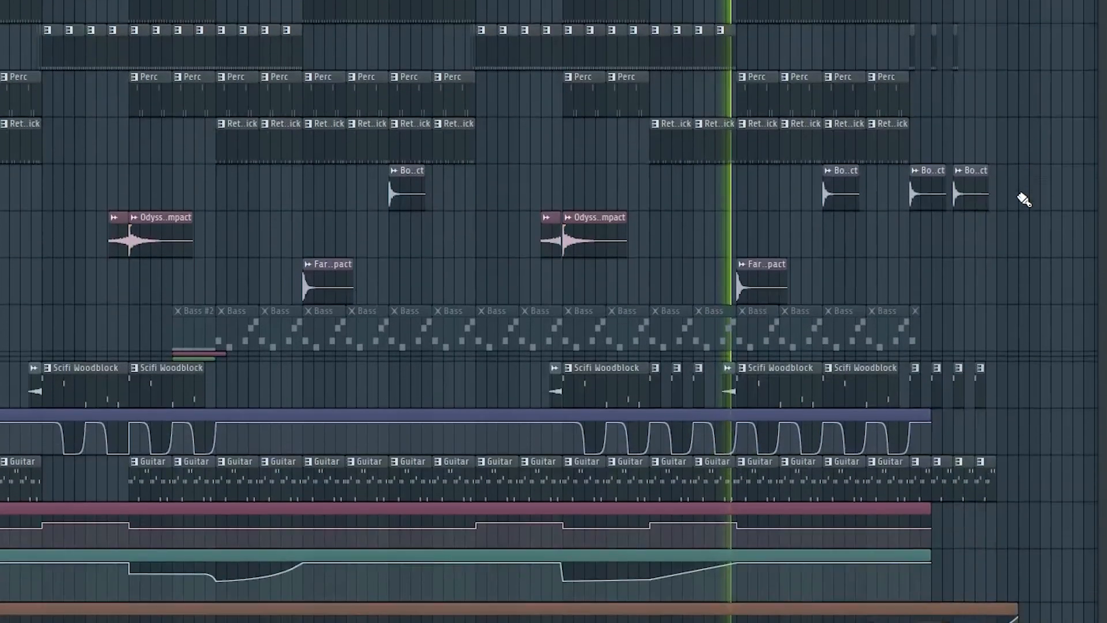
pyautogui.scroll(-4, 1024, 200)
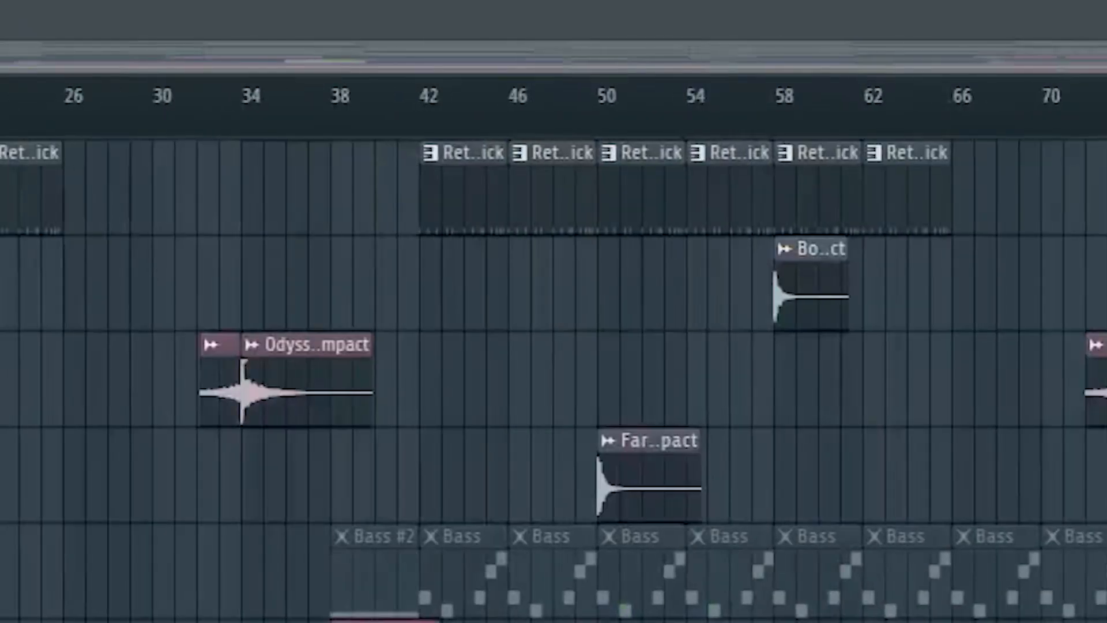
pyautogui.scroll(10, 994, 267)
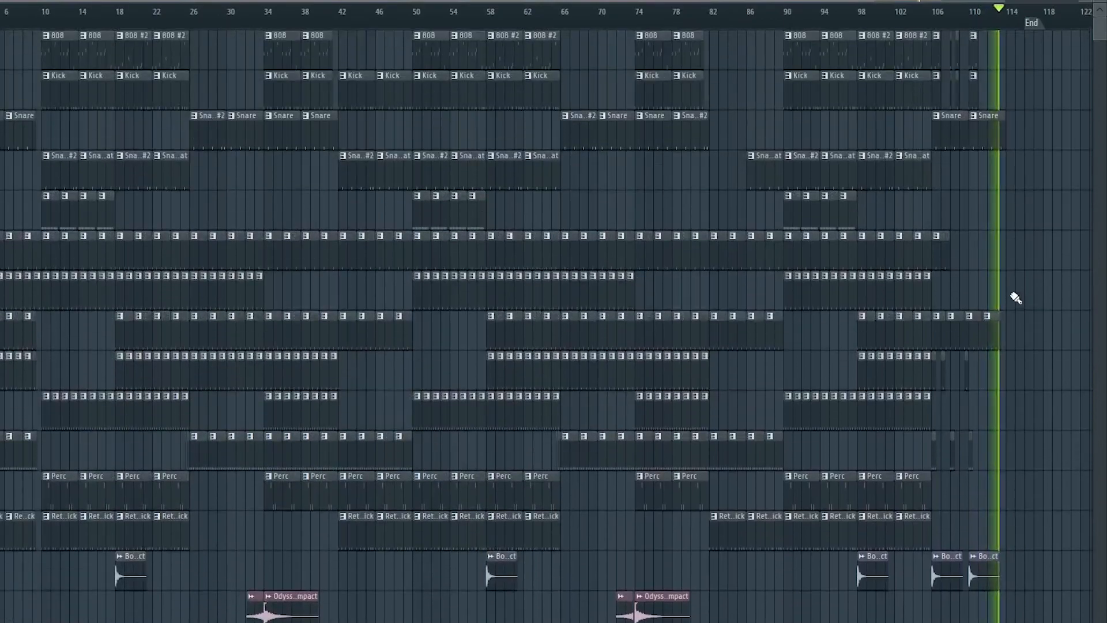